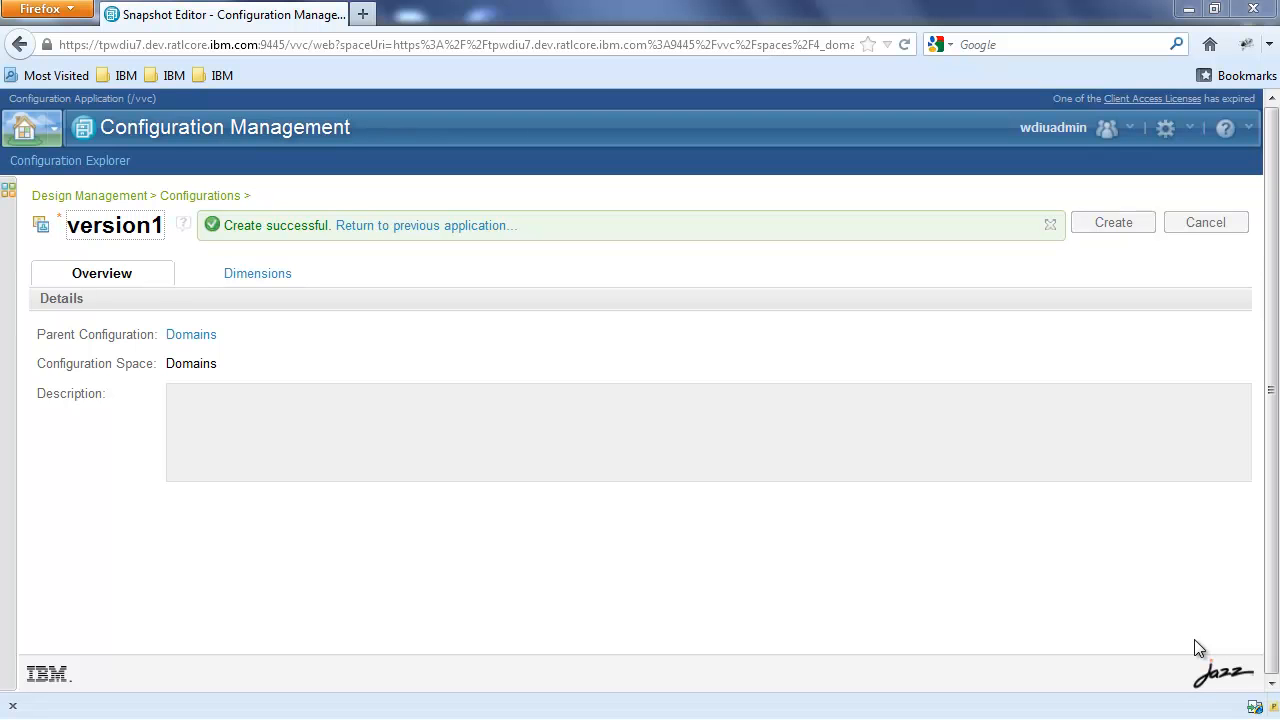
- Open the Home menu listing dashboards and applications
left_click(56, 133)
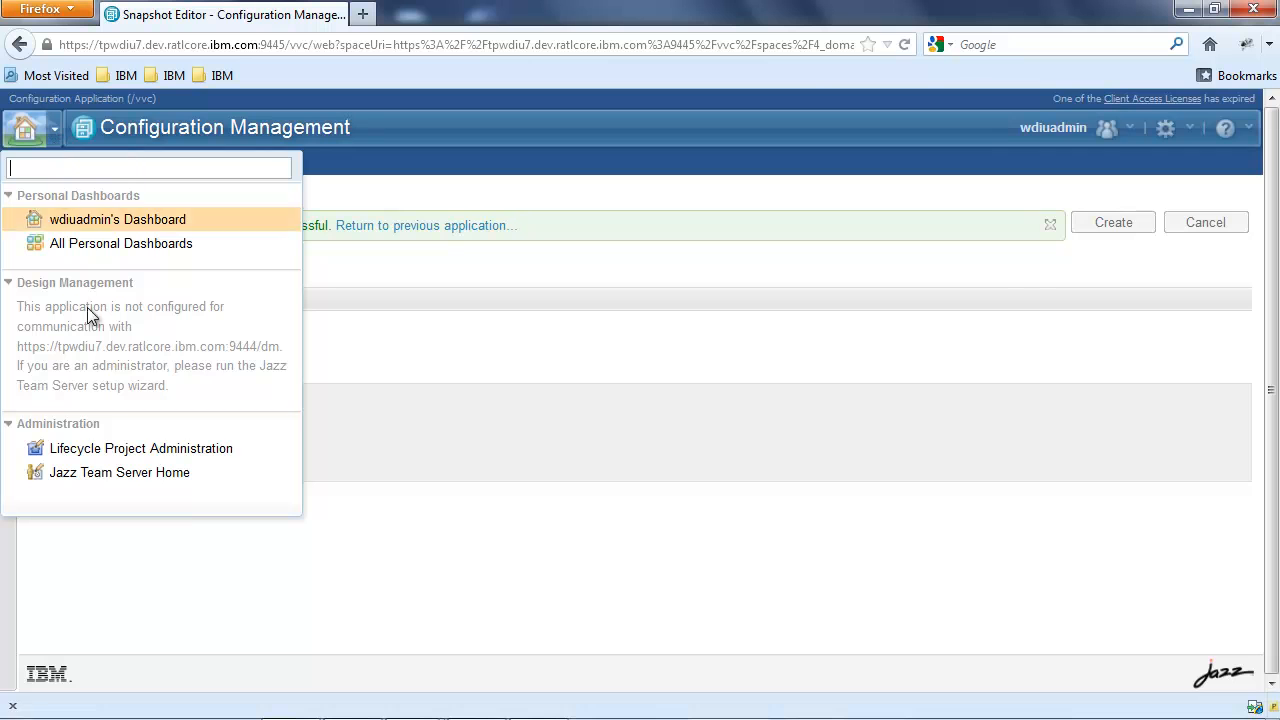
- From the Jazz Team Server home page, start a new Design Management project area
left_click(108, 474)
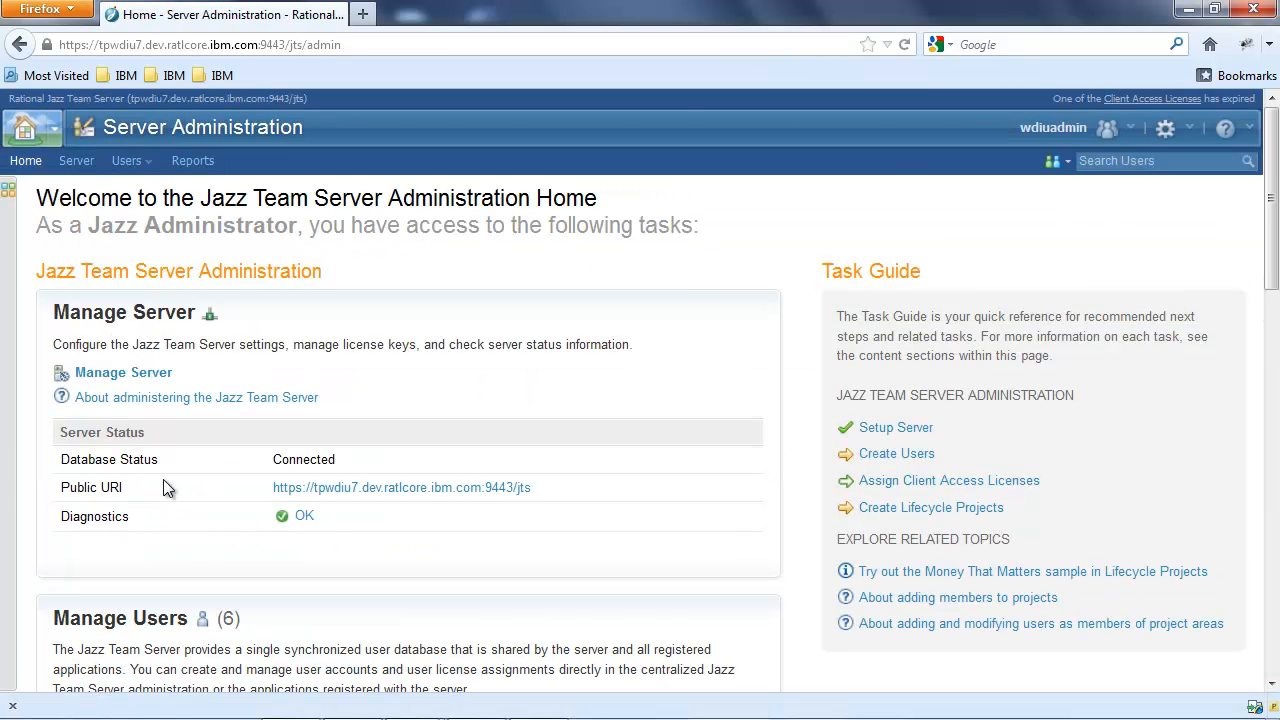
left_click(1275, 482)
left_click_drag(1275, 428, 1276, 620)
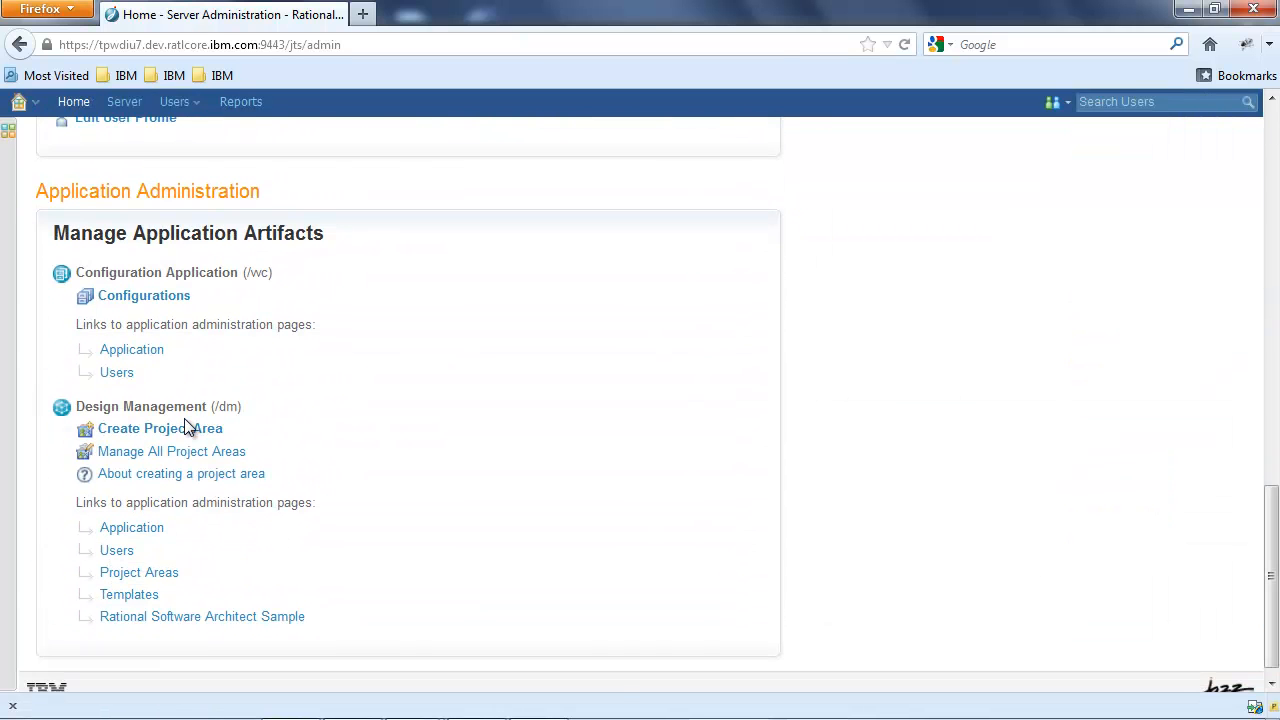
left_click(181, 430)
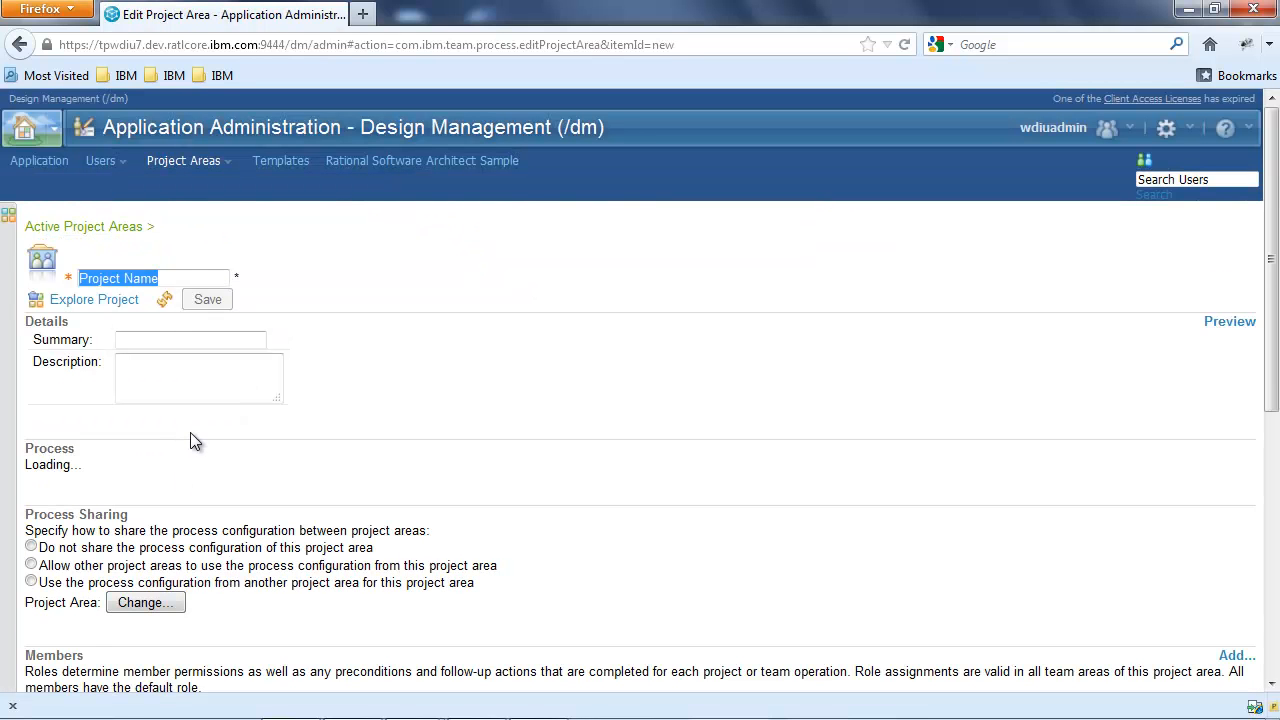
- Name the project area 'Reservation Project' and base it on the Blank process
type("R")
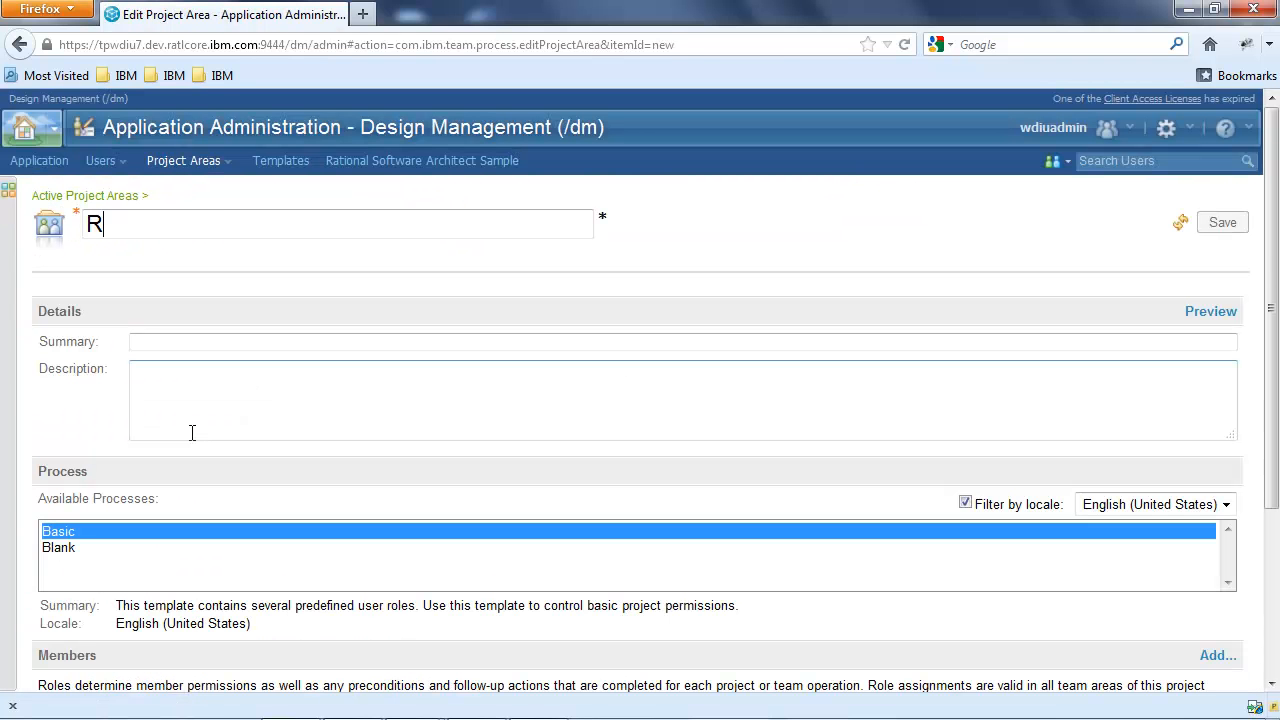
type("eservation Project")
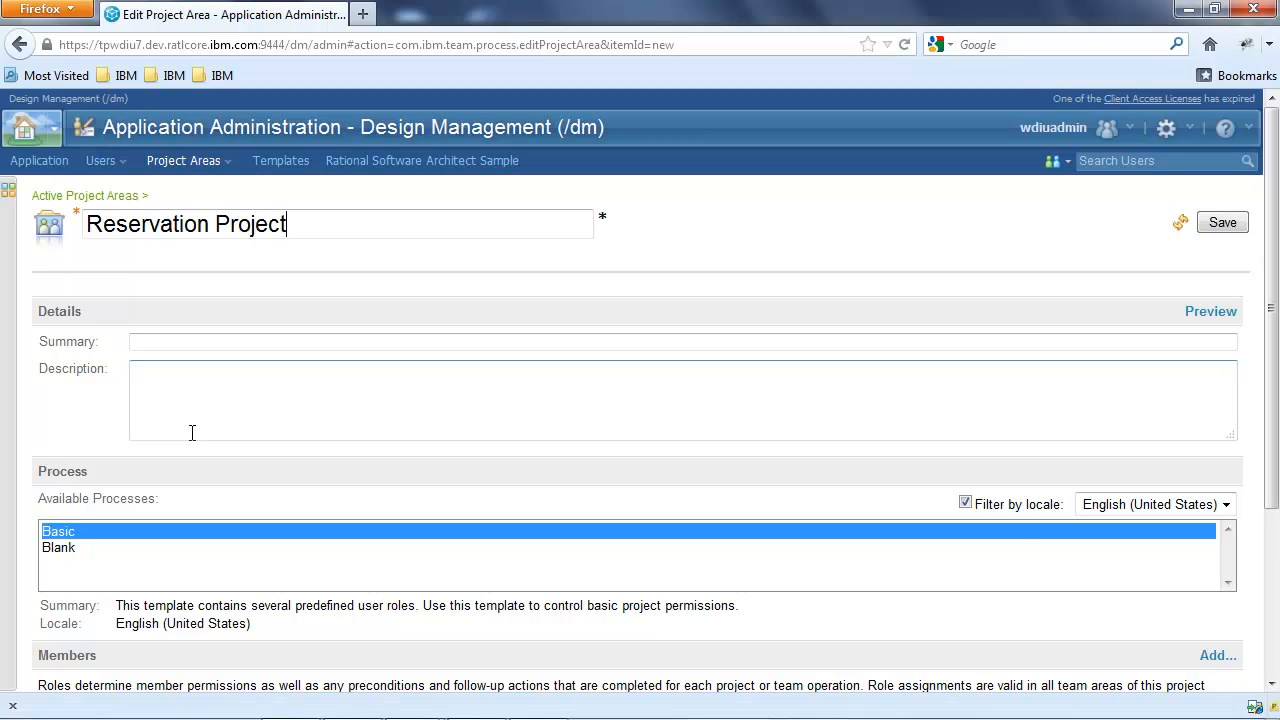
left_click(145, 550)
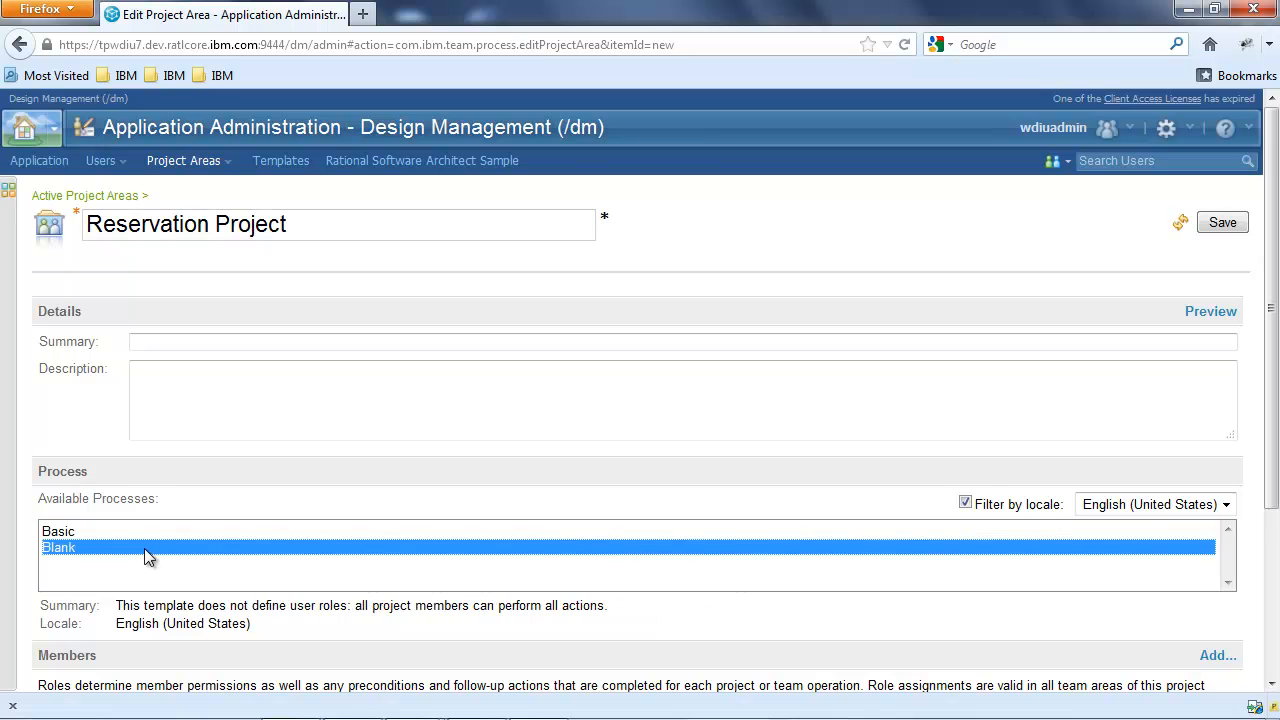
scroll(1275, 415, "down", 2)
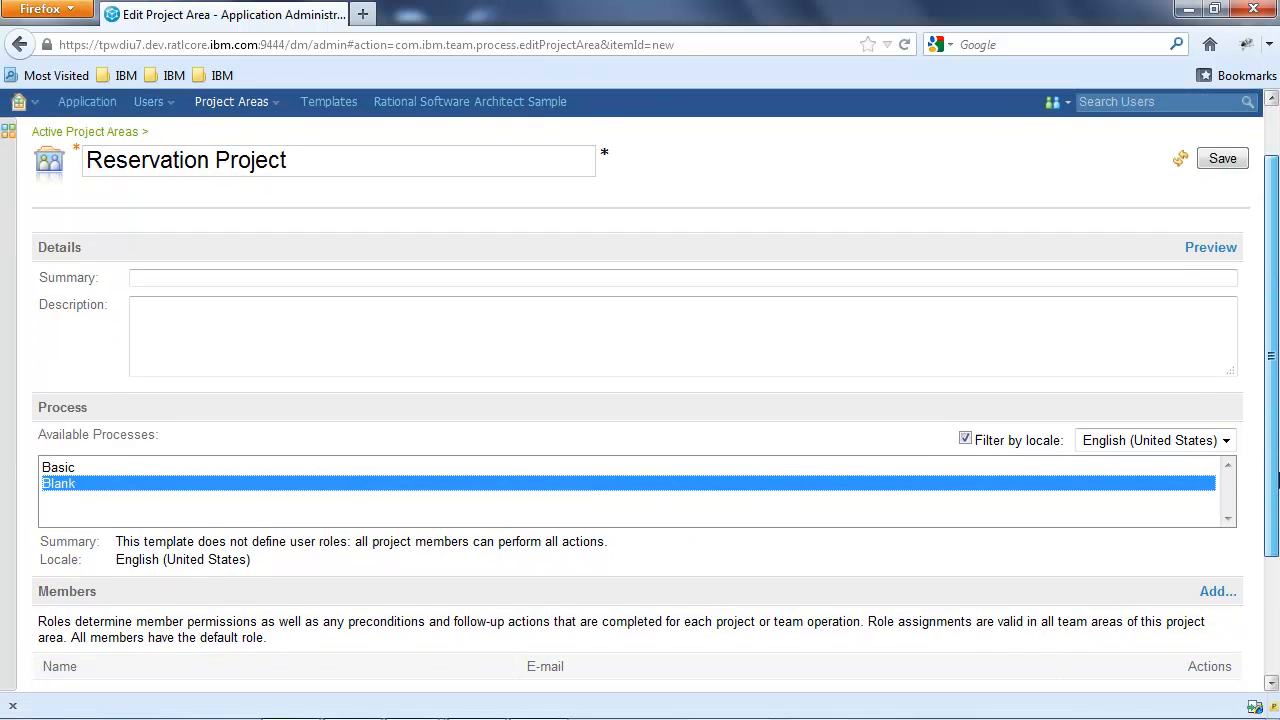
scroll(1275, 485, "down", 3)
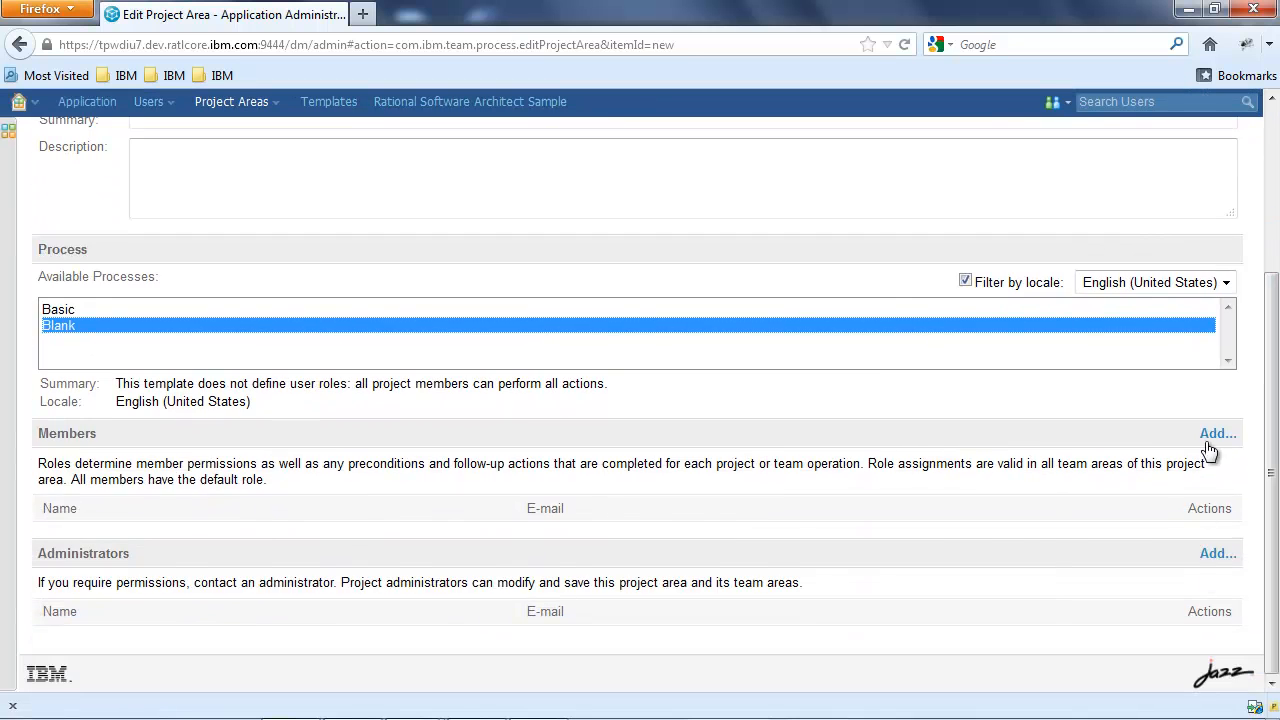
- Add the admin user as project member and administrator, then save the project area
left_click(1216, 435)
type("wdiu")
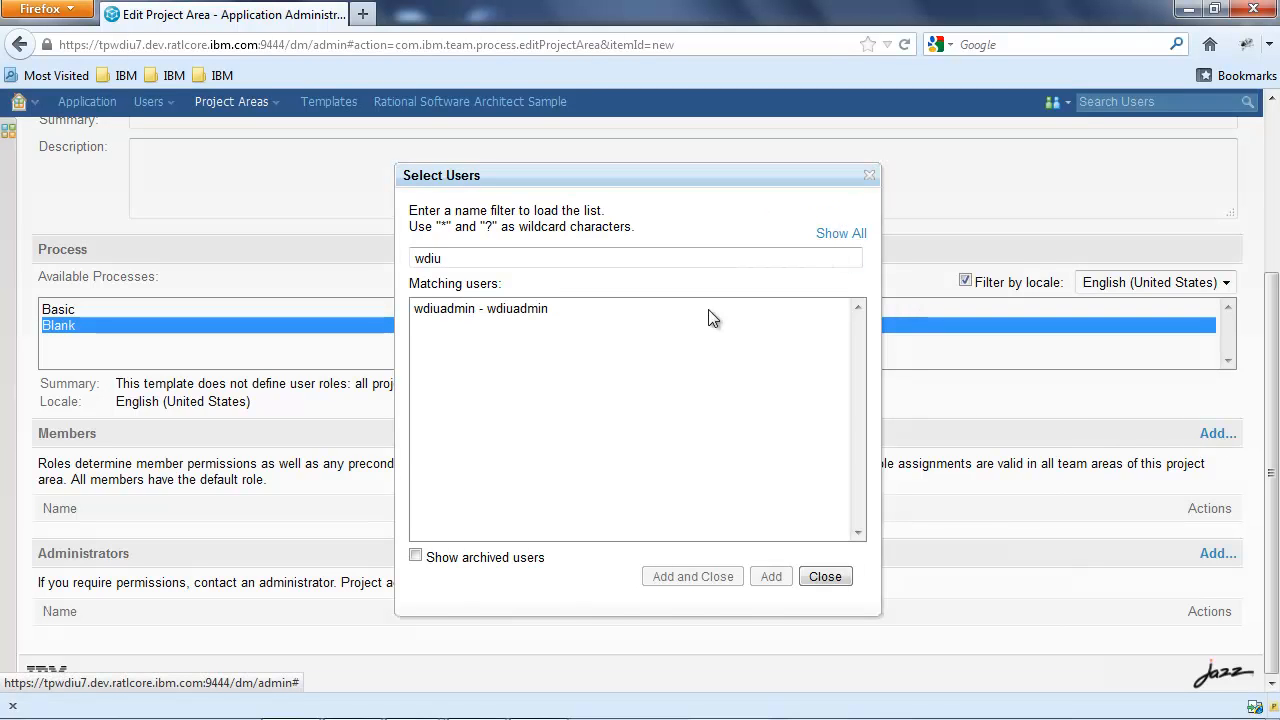
double_click(708, 310)
left_click(1220, 596)
left_click(841, 236)
double_click(569, 421)
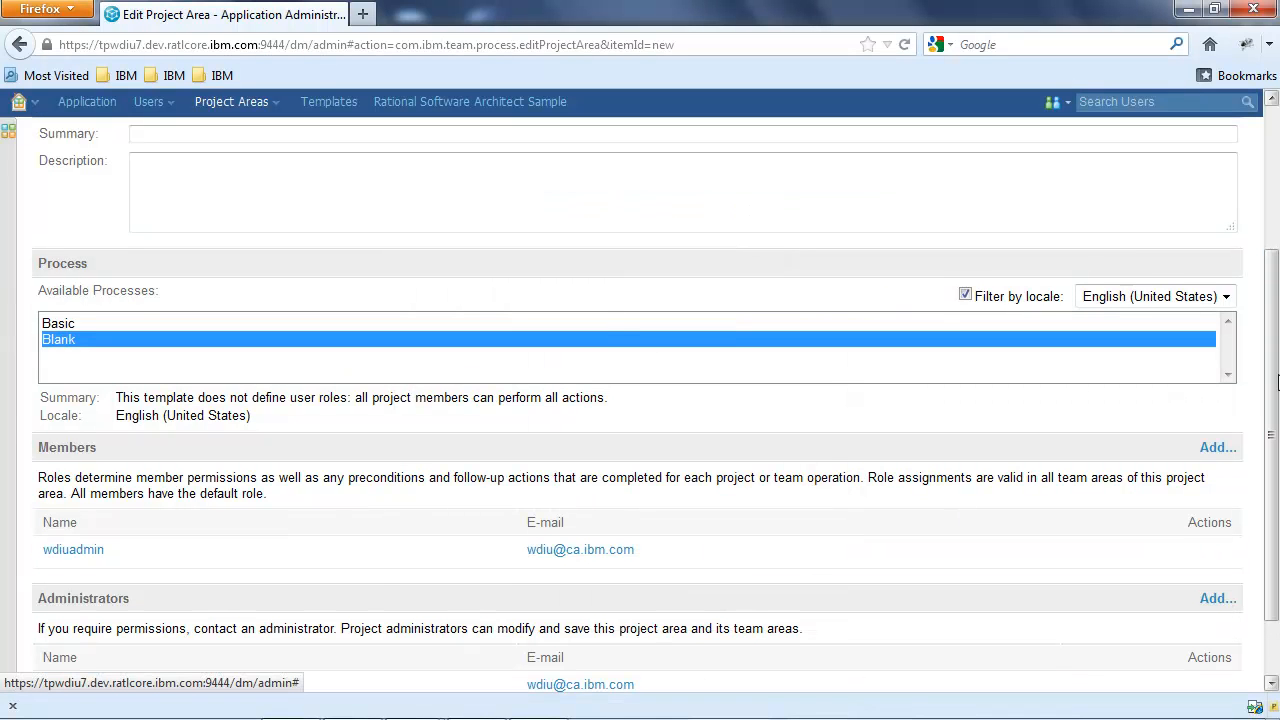
scroll(1276, 381, "up", 3)
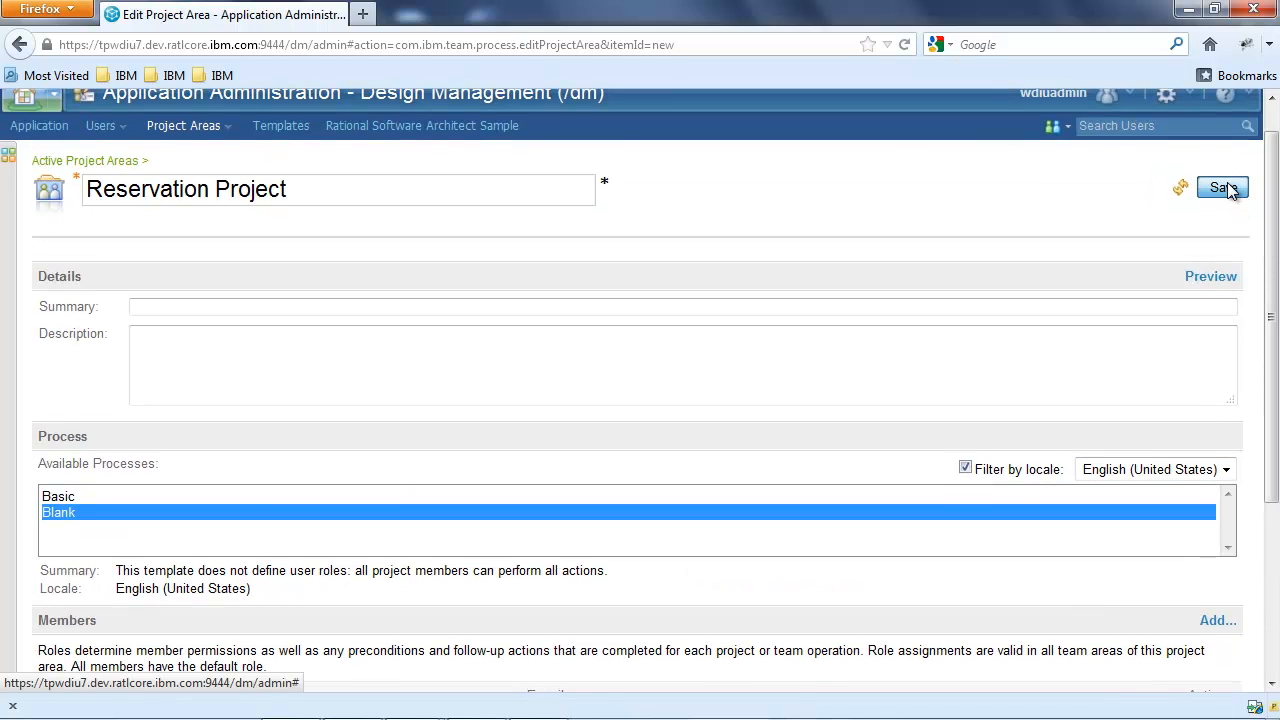
left_click(1223, 188)
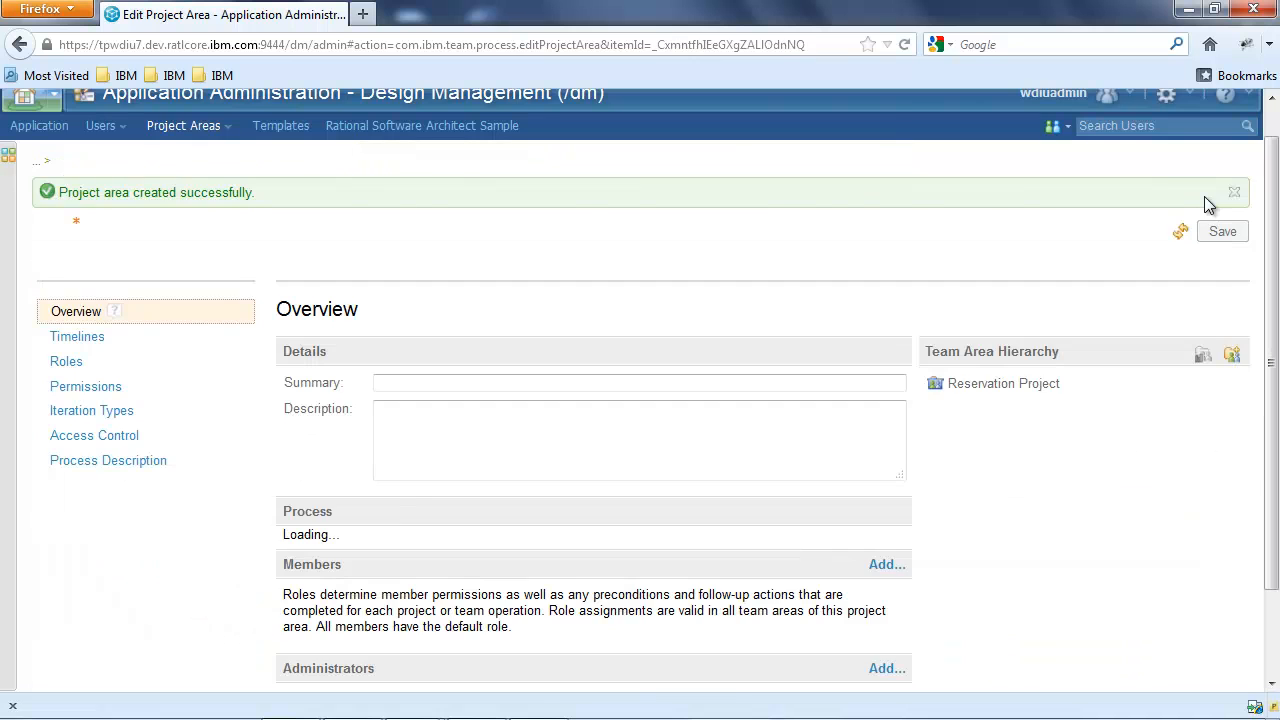
- Open the Reservation Project dashboard and its Configure Space settings
left_click(55, 128)
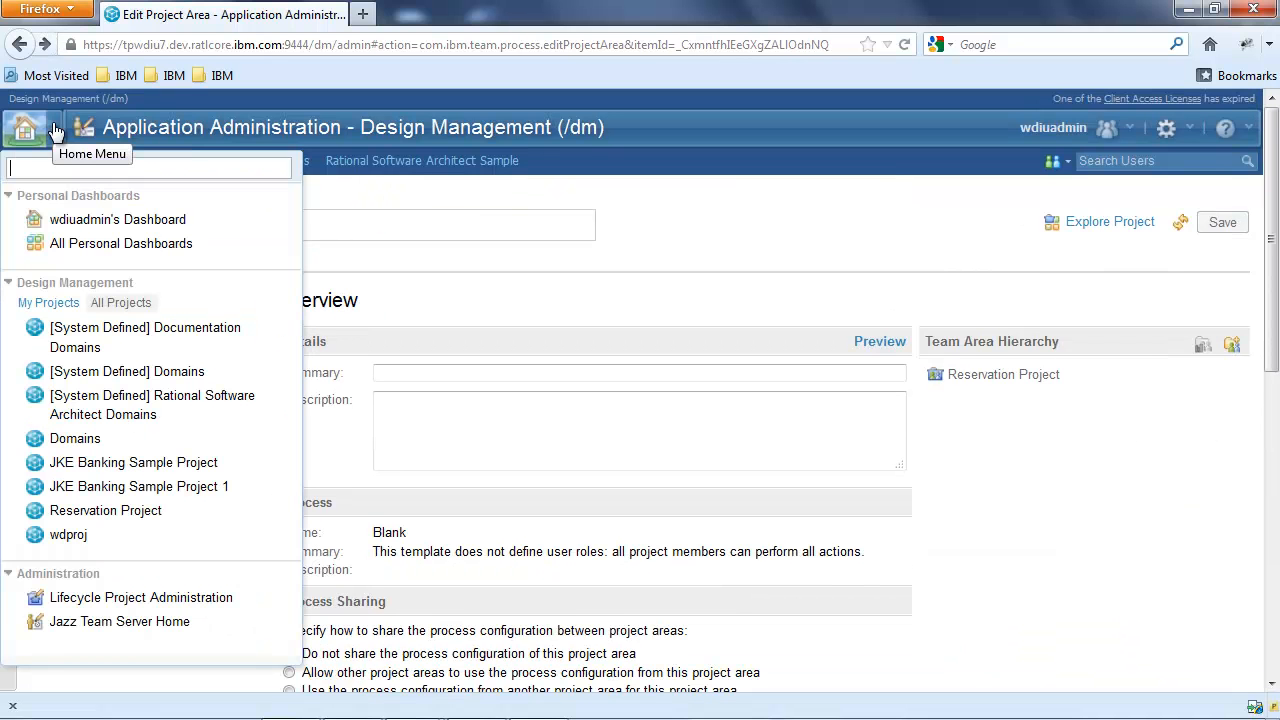
left_click(163, 512)
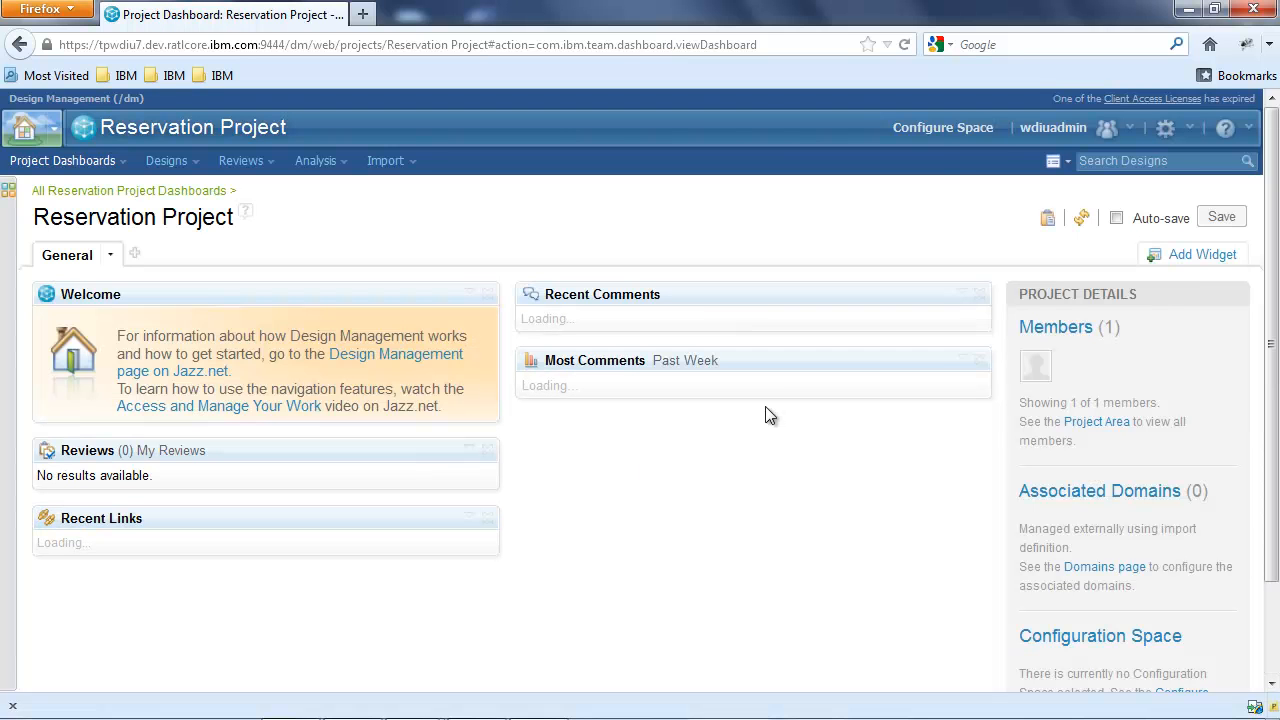
left_click(930, 130)
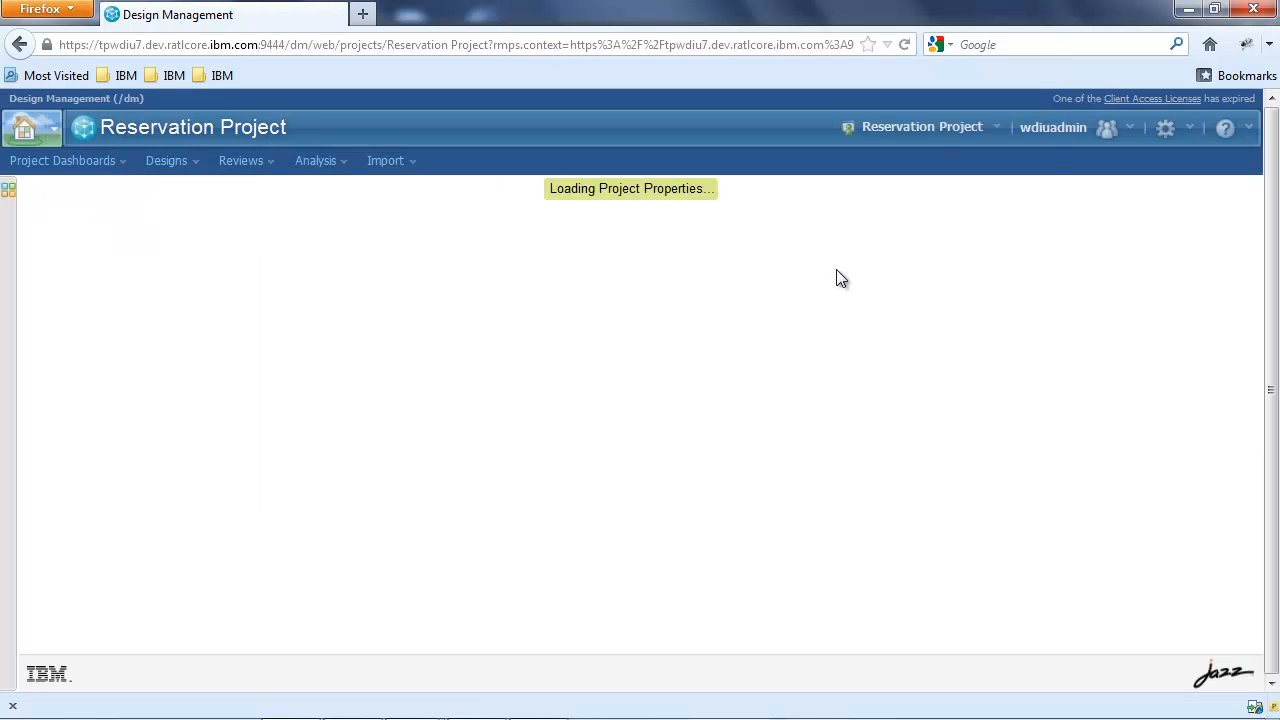
- Set the project's data to be actively managed by Design Manager and save
left_click(159, 345)
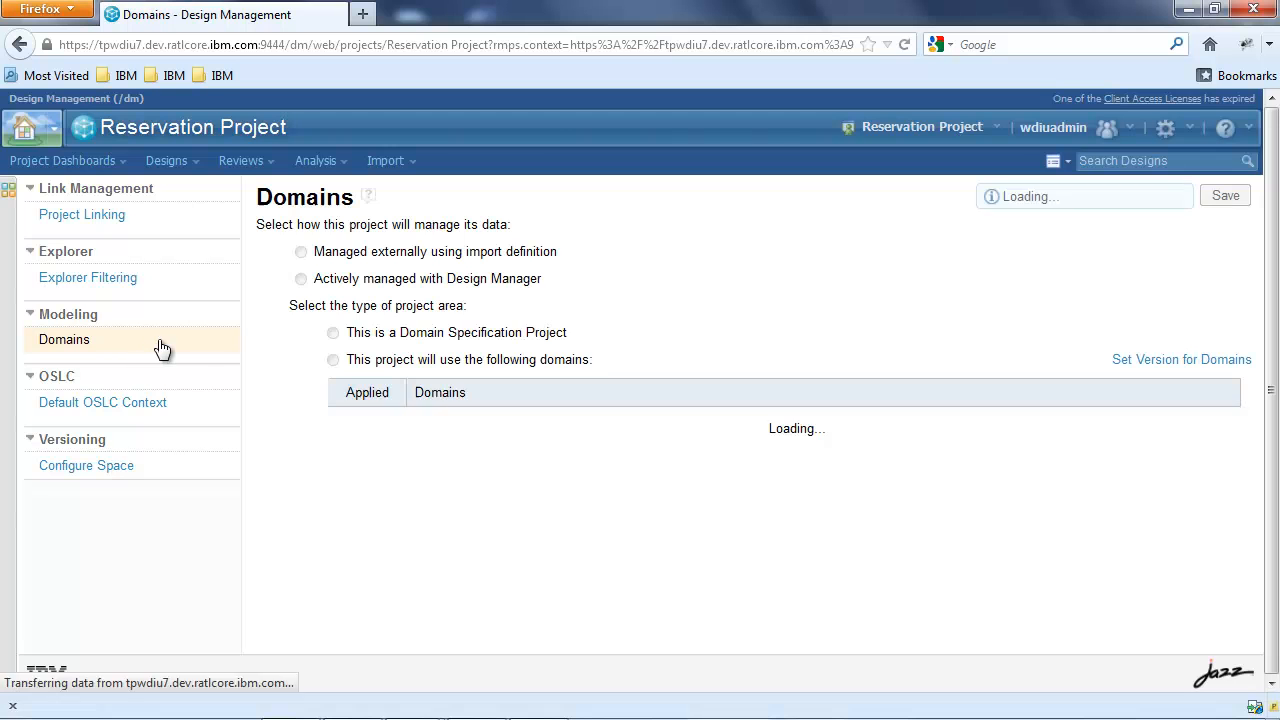
left_click(301, 278)
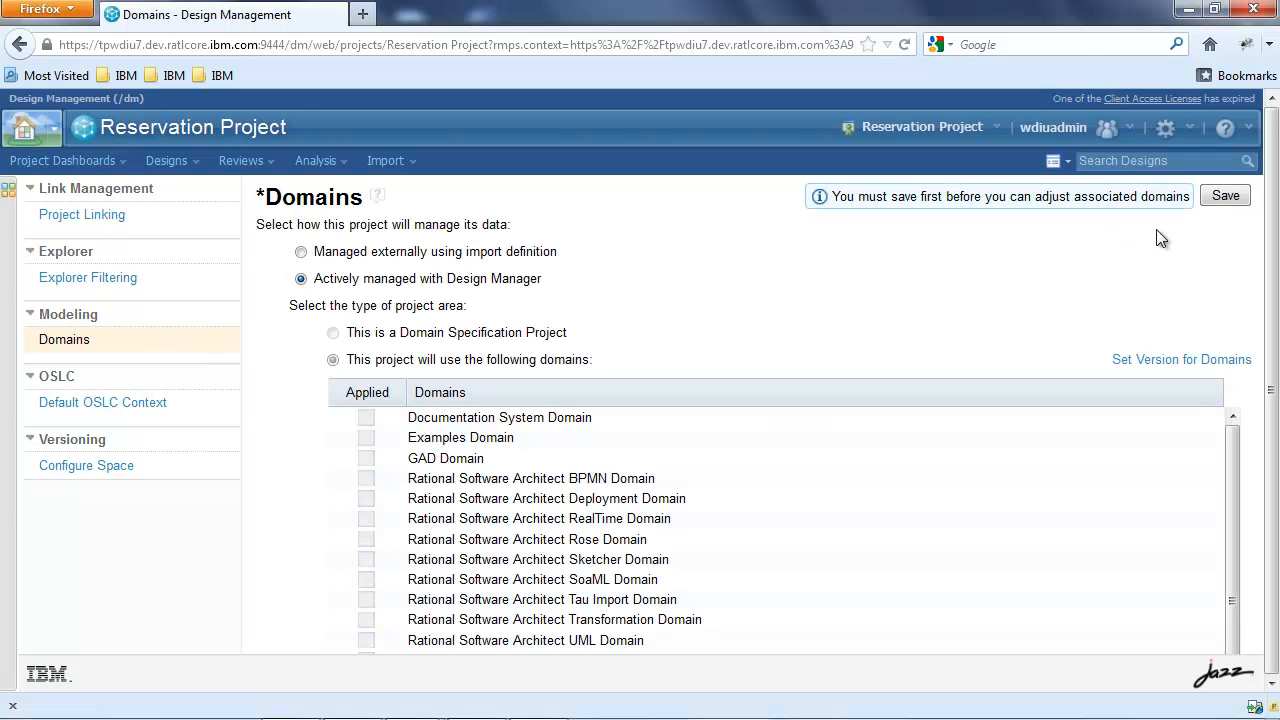
left_click(1224, 195)
left_click(722, 378)
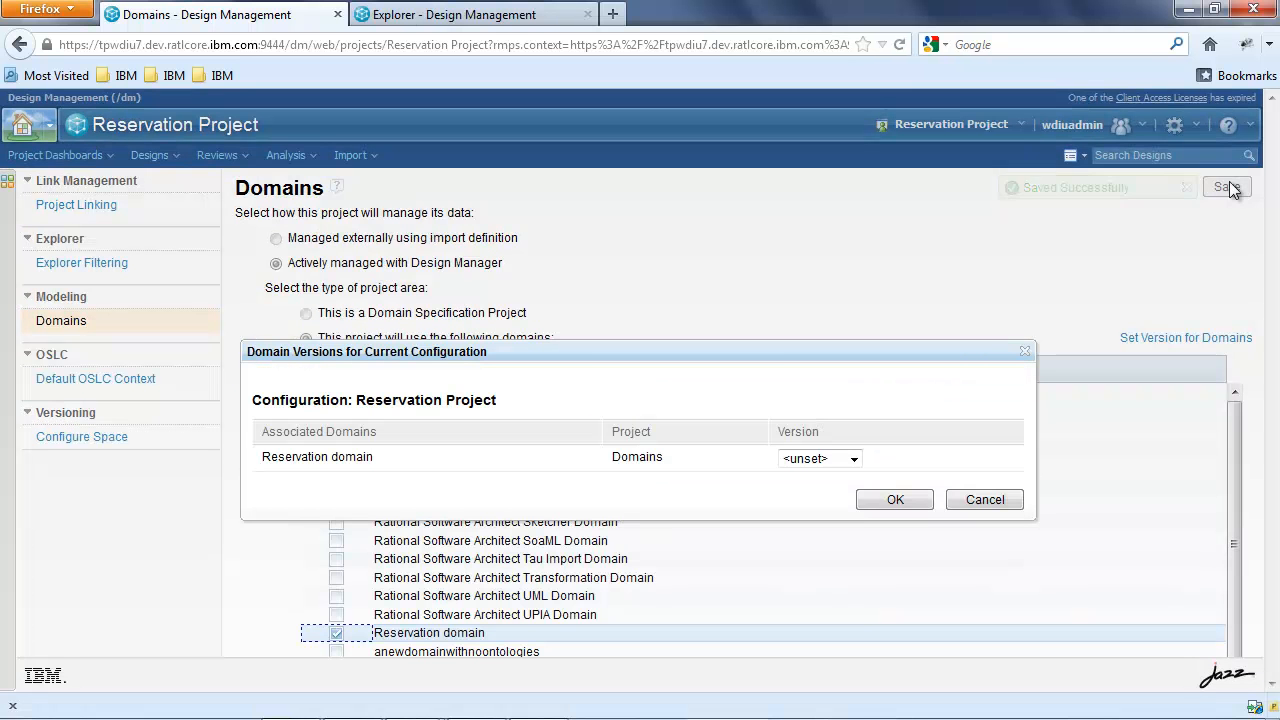
- Apply the Reservation domain at version1 and confirm
left_click(854, 459)
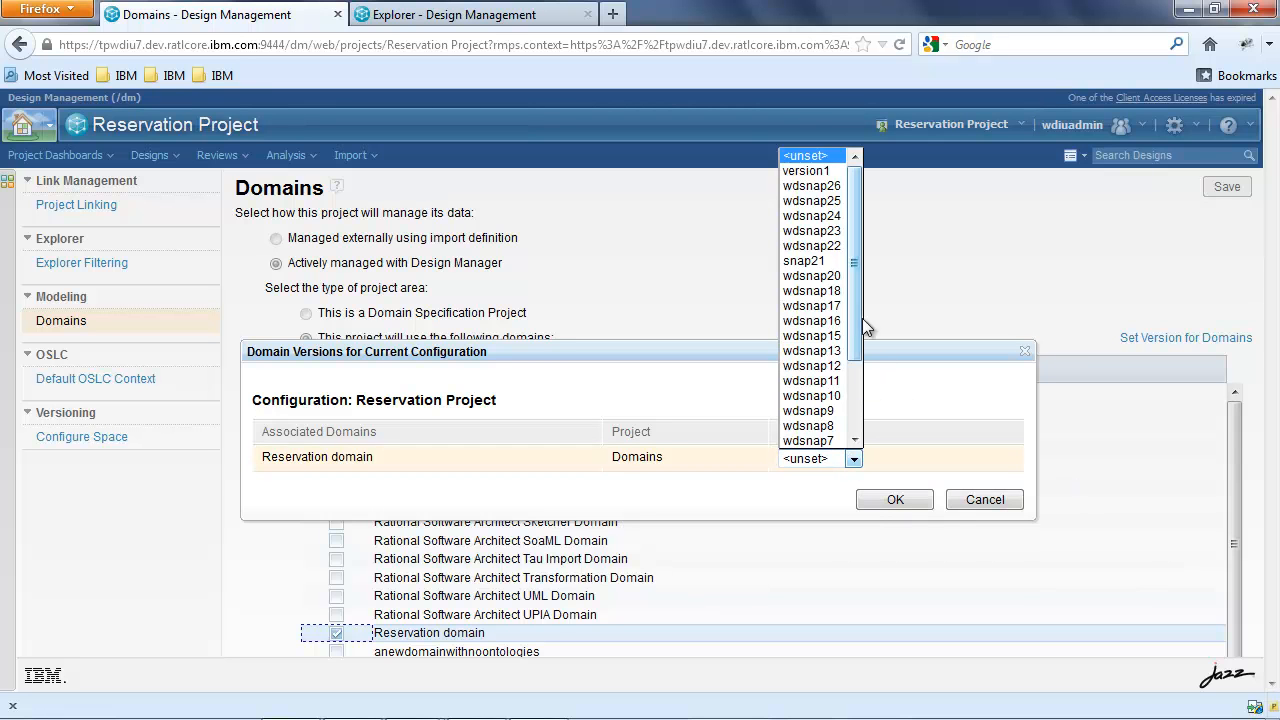
left_click(836, 171)
left_click(890, 500)
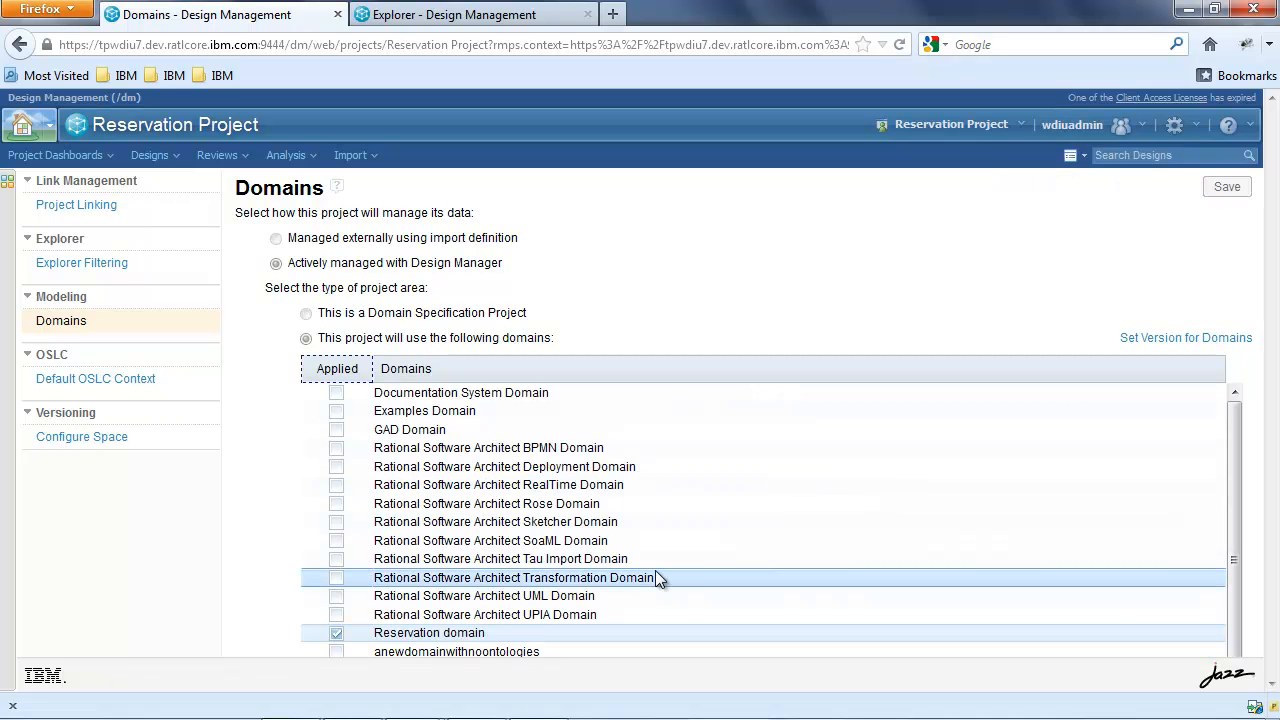
left_click(168, 157)
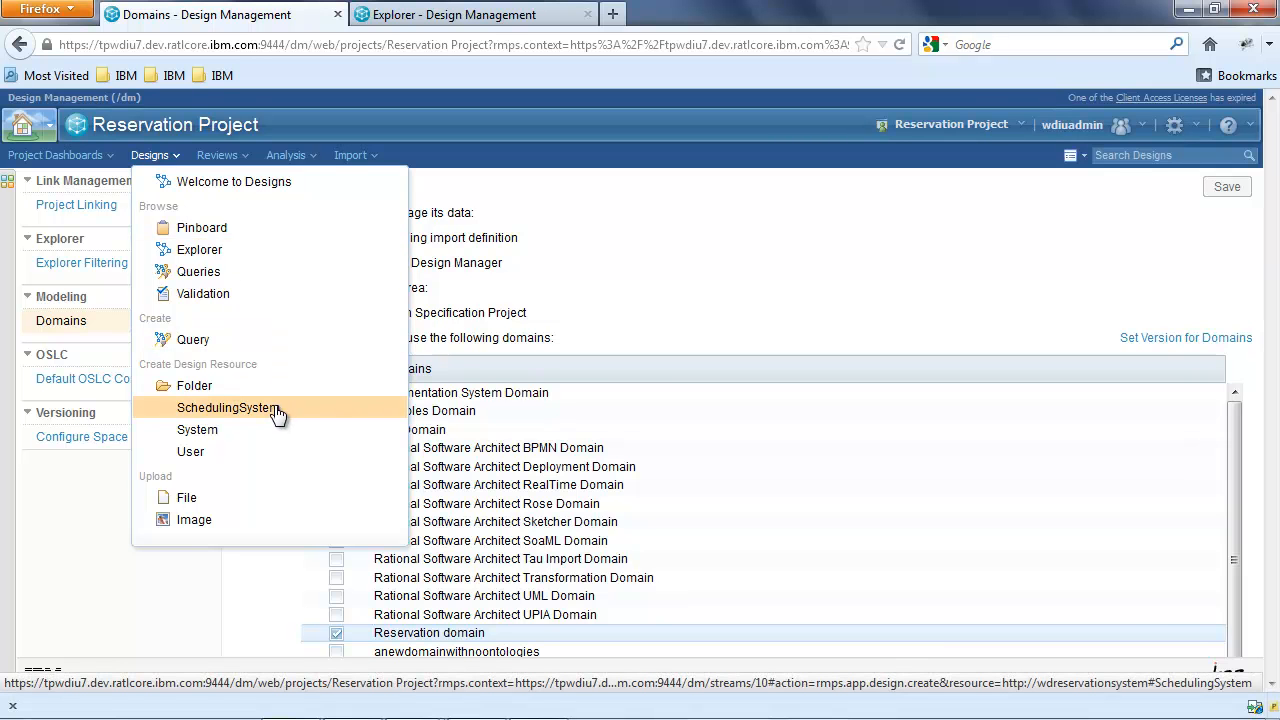
- Create a User titled Admin, marked administrator, contactNumber abc, id 123, and attempt to save
left_click(222, 455)
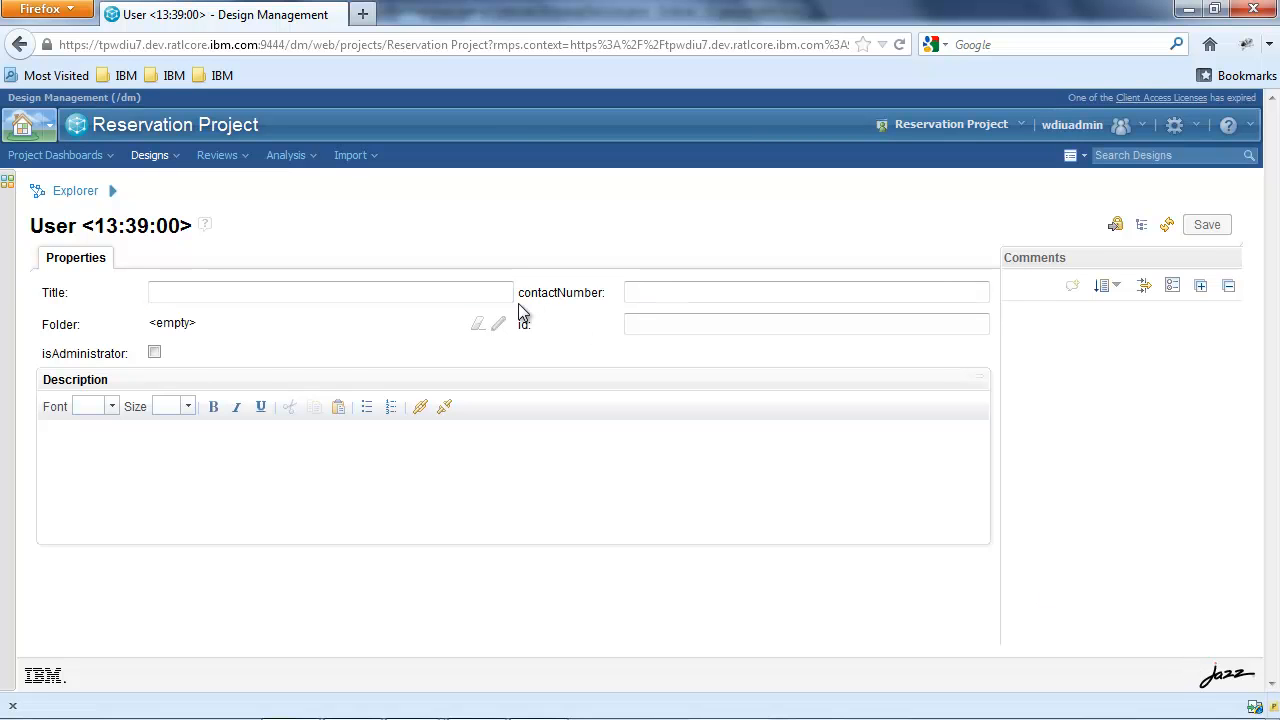
type("Admin")
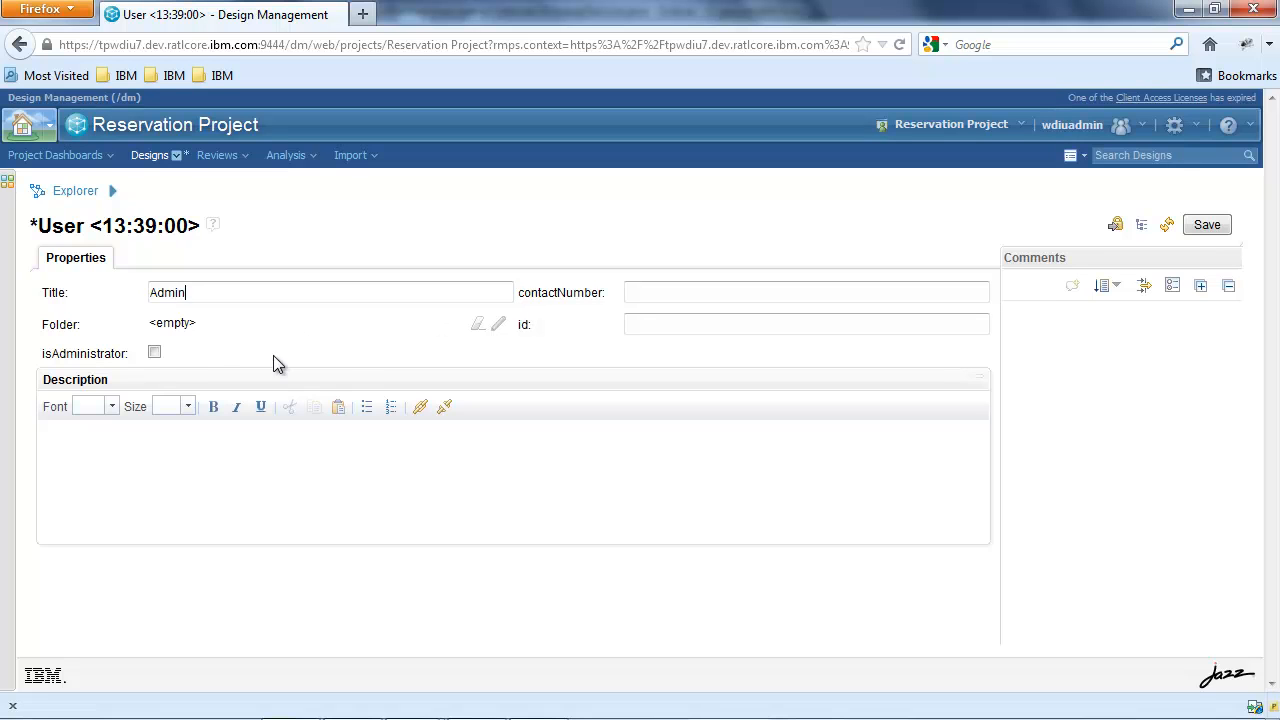
left_click(154, 352)
left_click(699, 290)
type("abc")
left_click(670, 325)
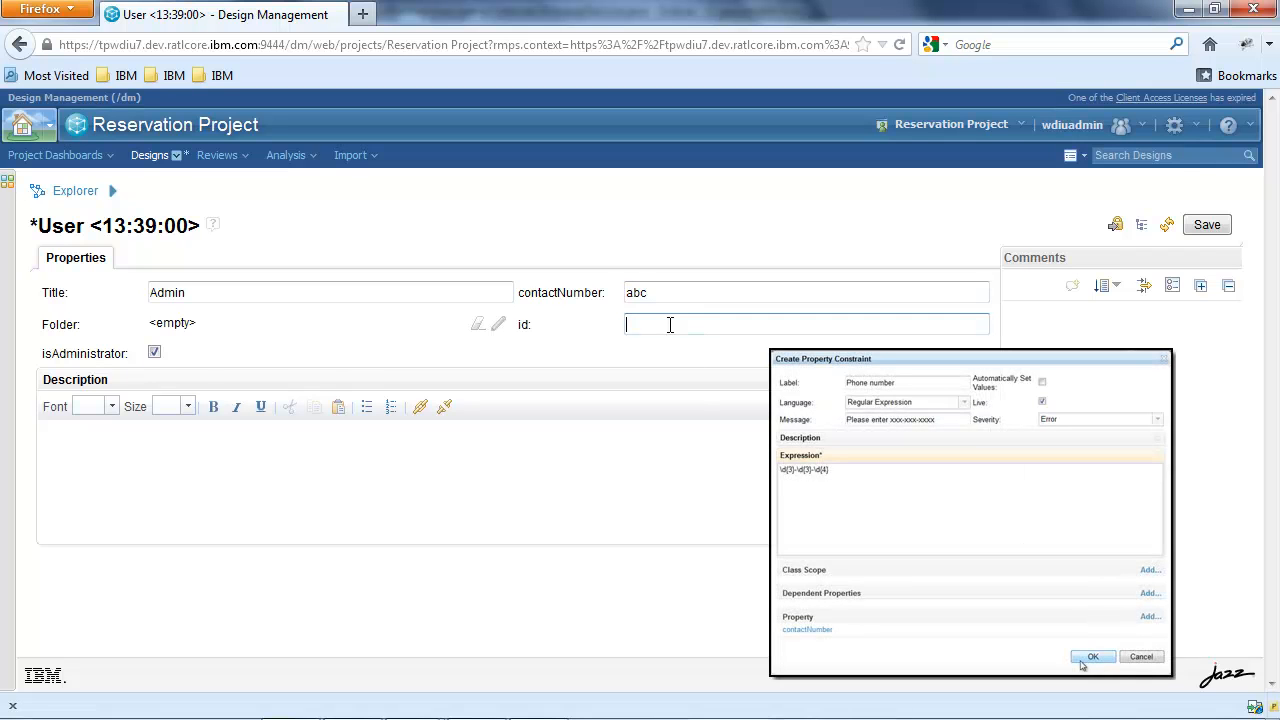
type("123")
left_click(1268, 292)
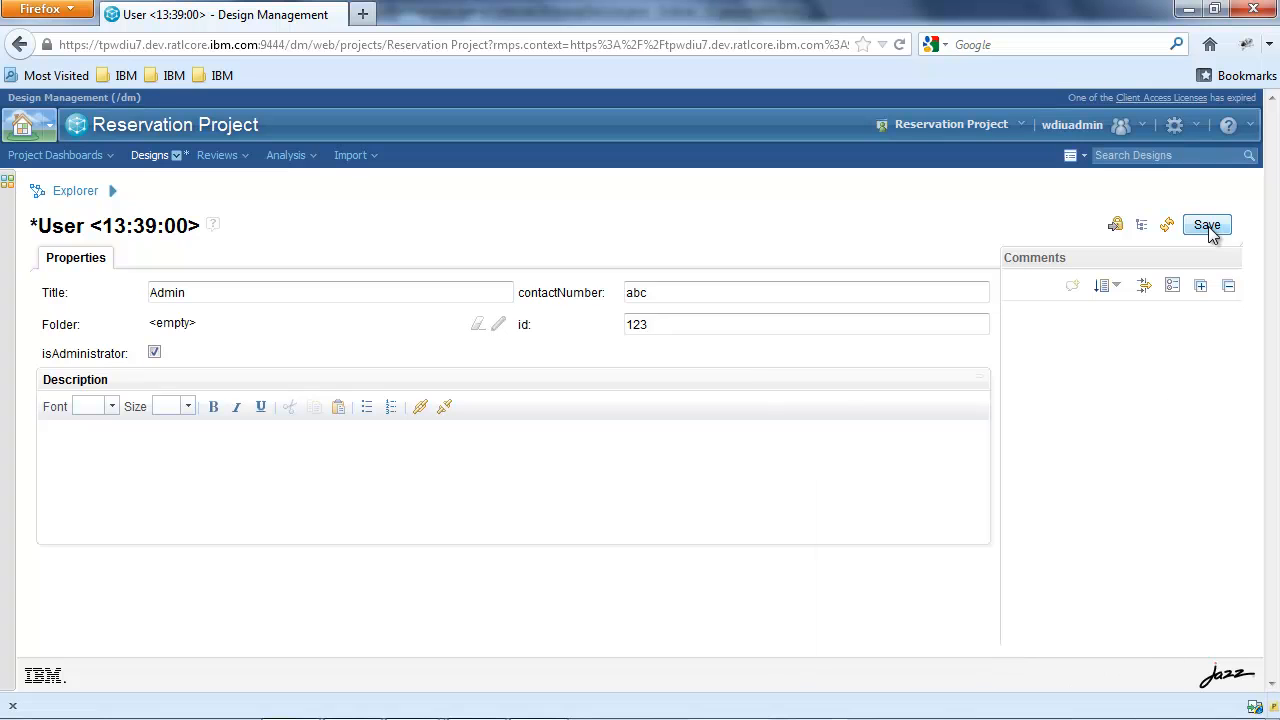
left_click(1208, 226)
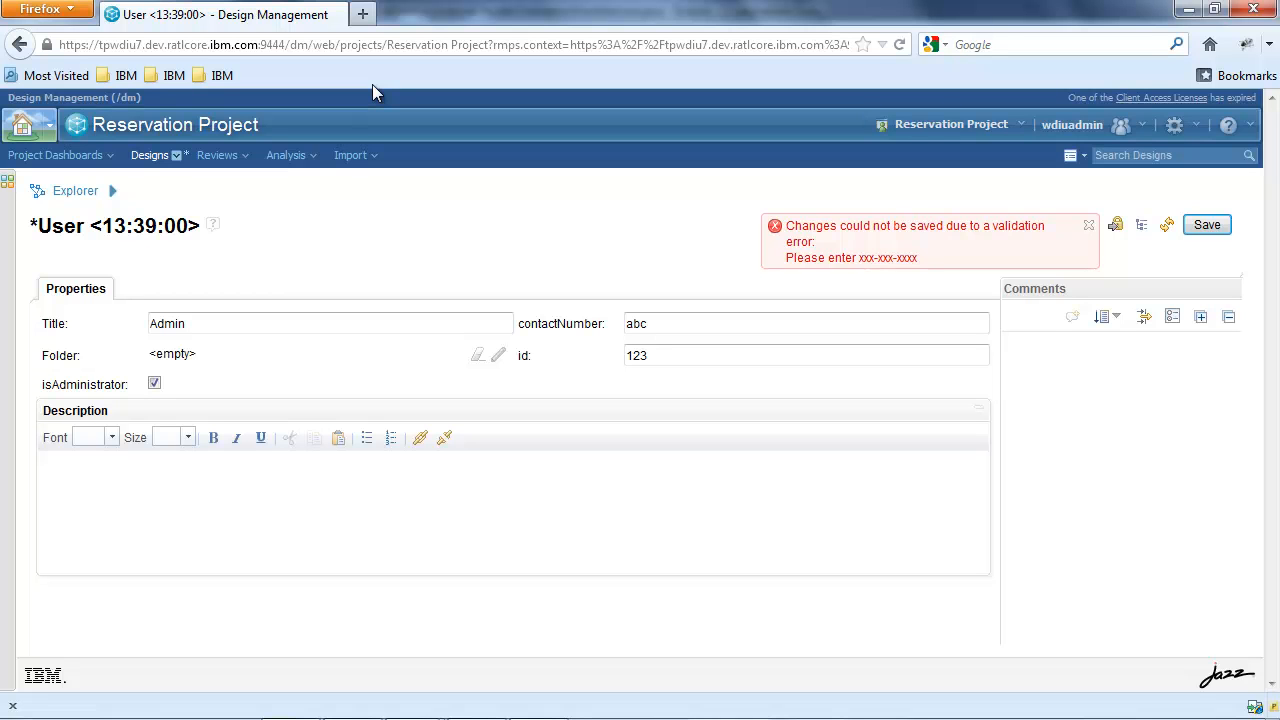
- Open the design Explorer in a separate browser tab
left_click(176, 156)
middle_click(197, 253)
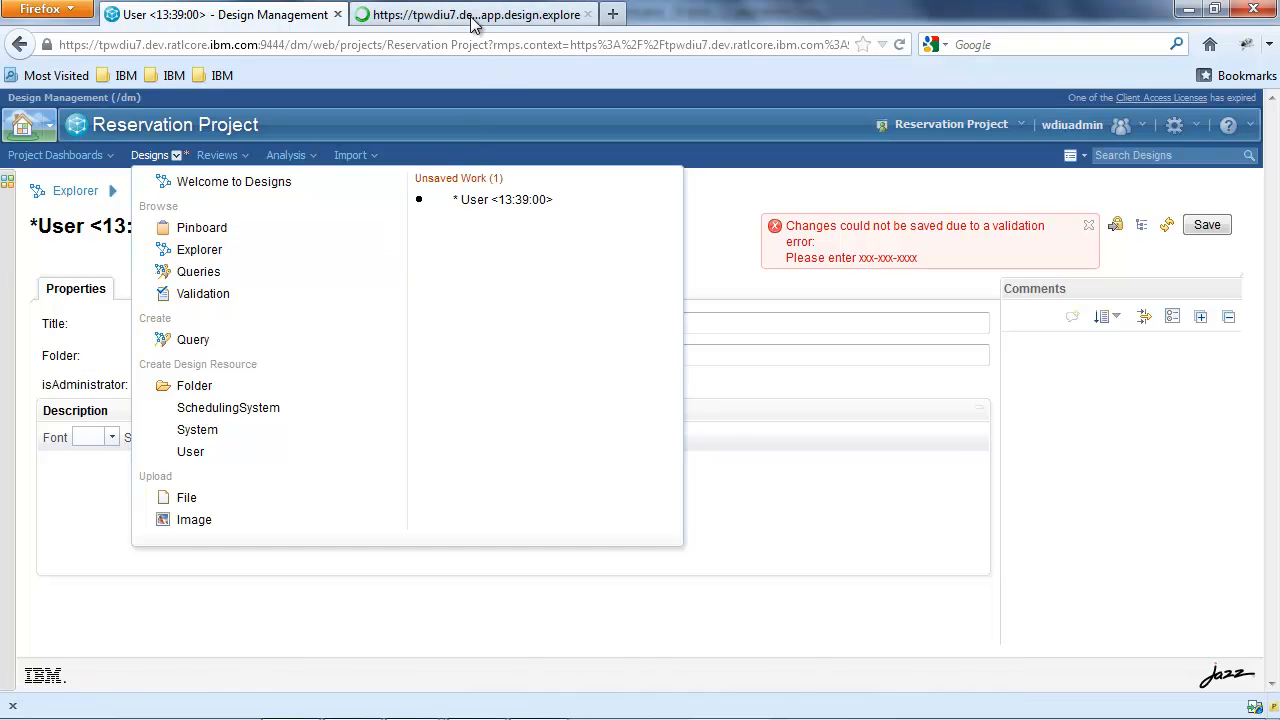
left_click(470, 14)
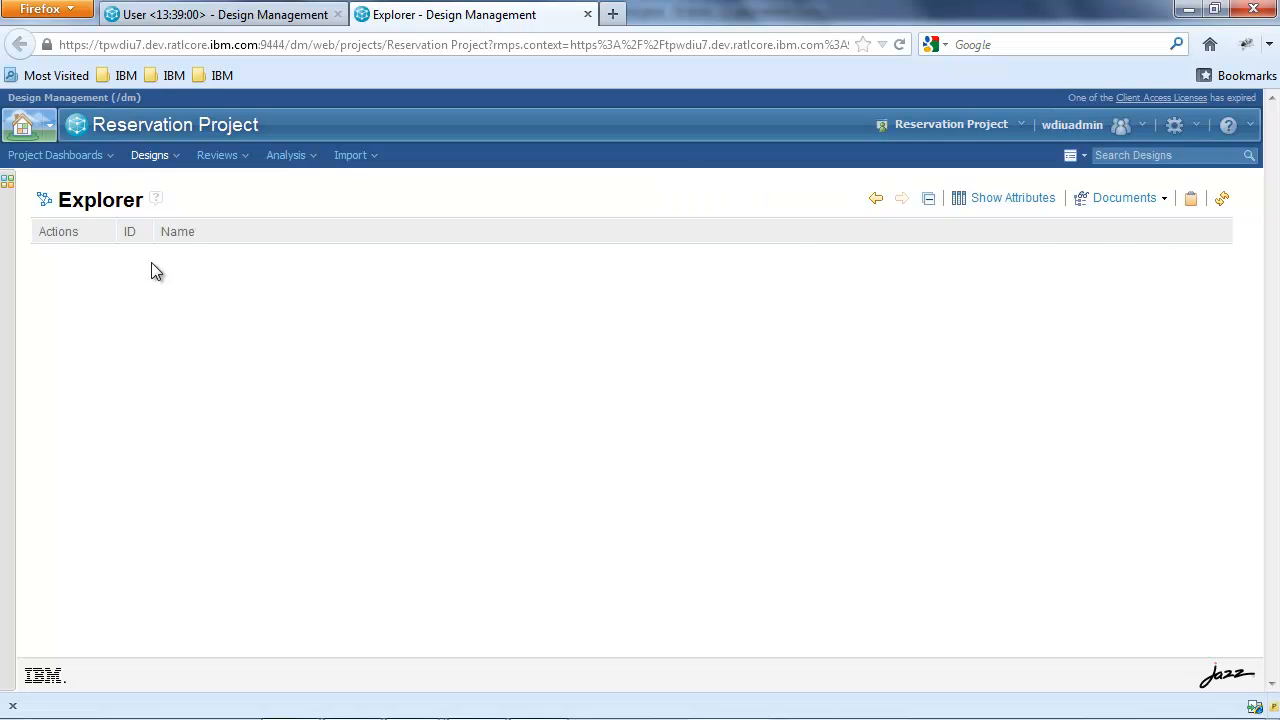
left_click(257, 20)
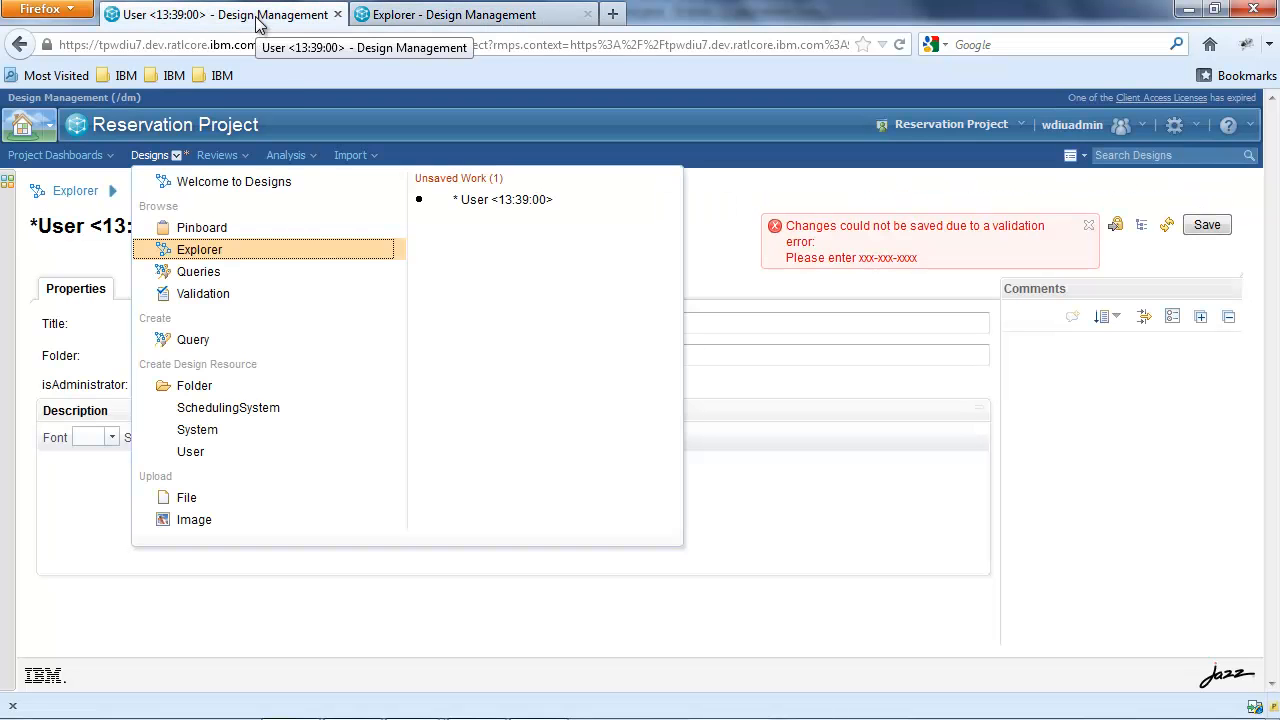
left_click(708, 249)
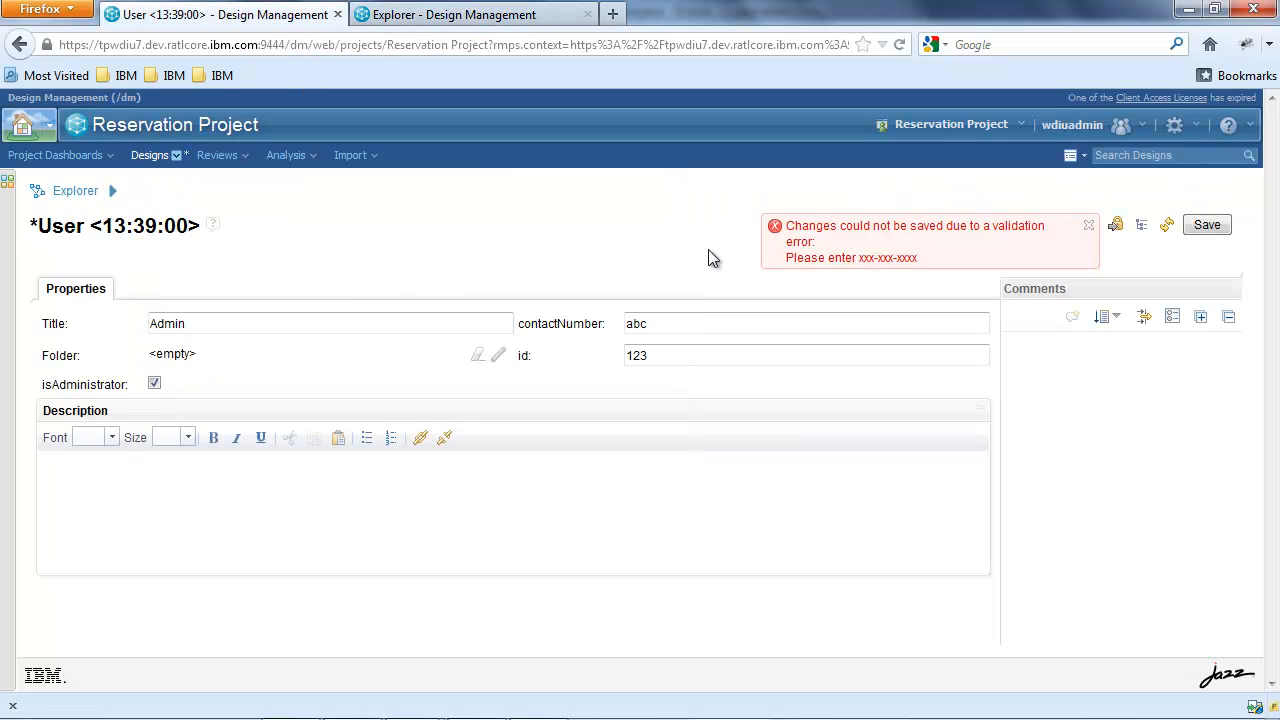
double_click(708, 324)
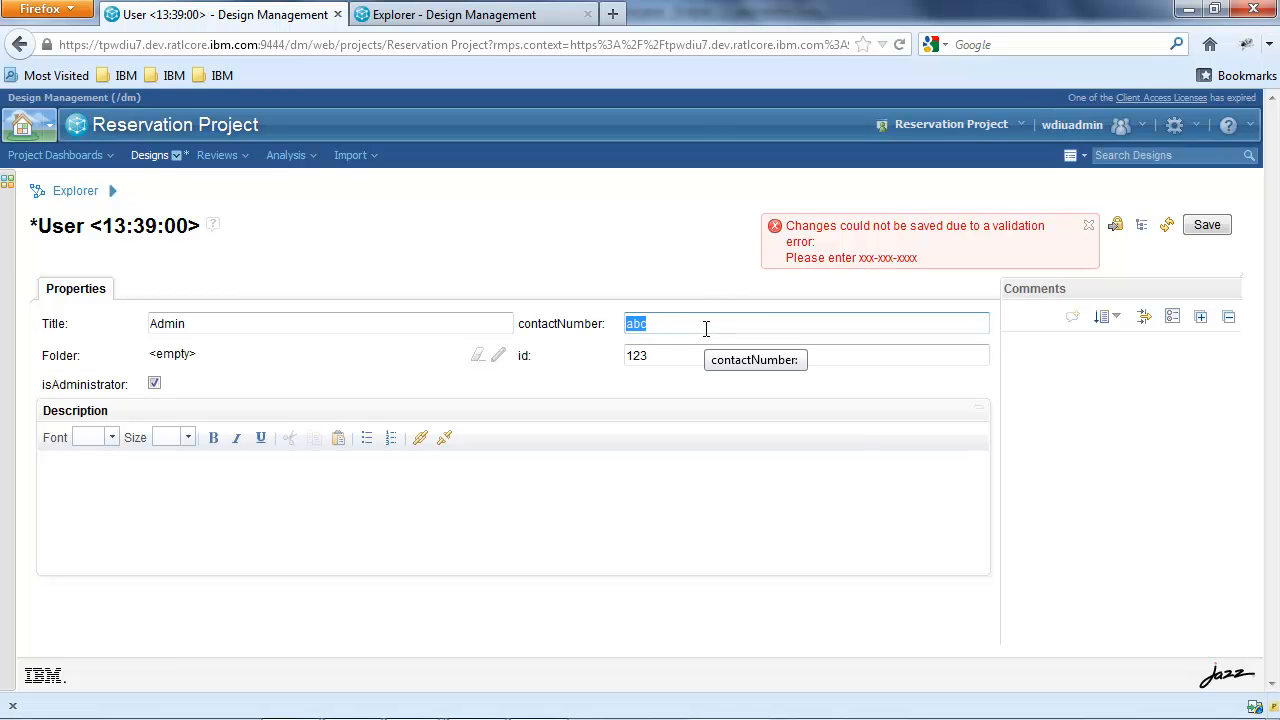
type("123")
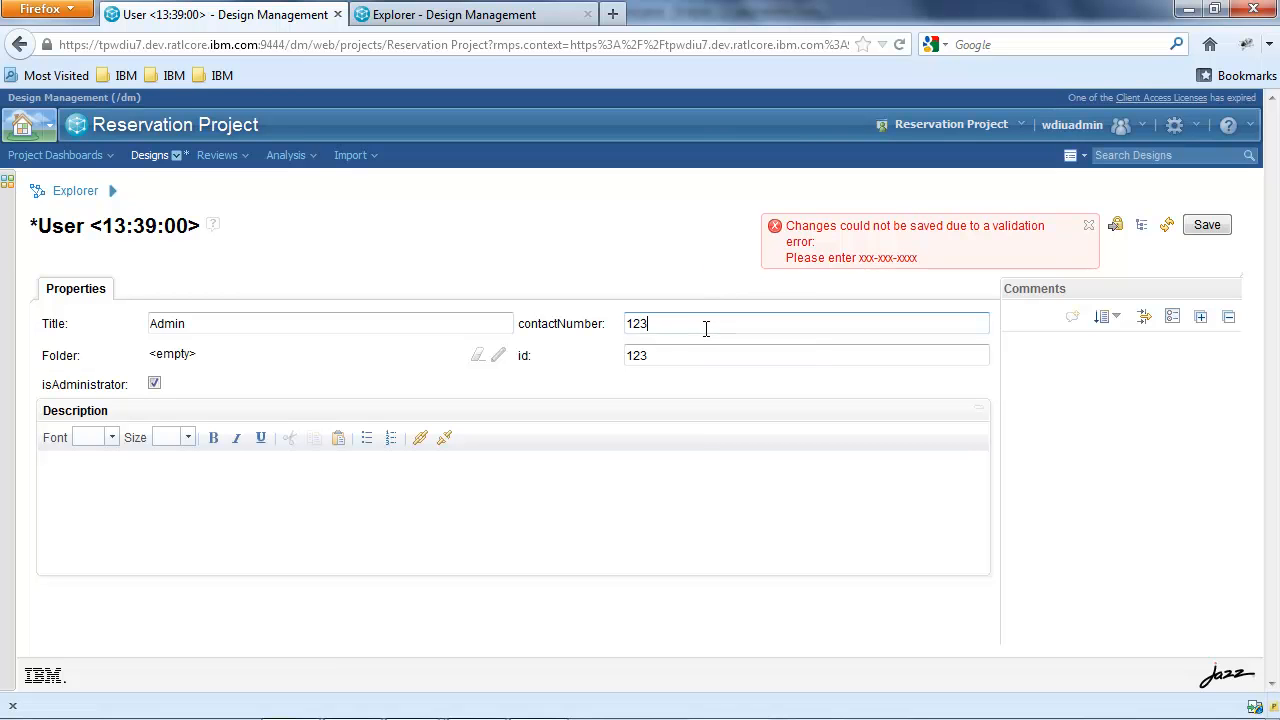
type("-456-7890")
left_click(1230, 227)
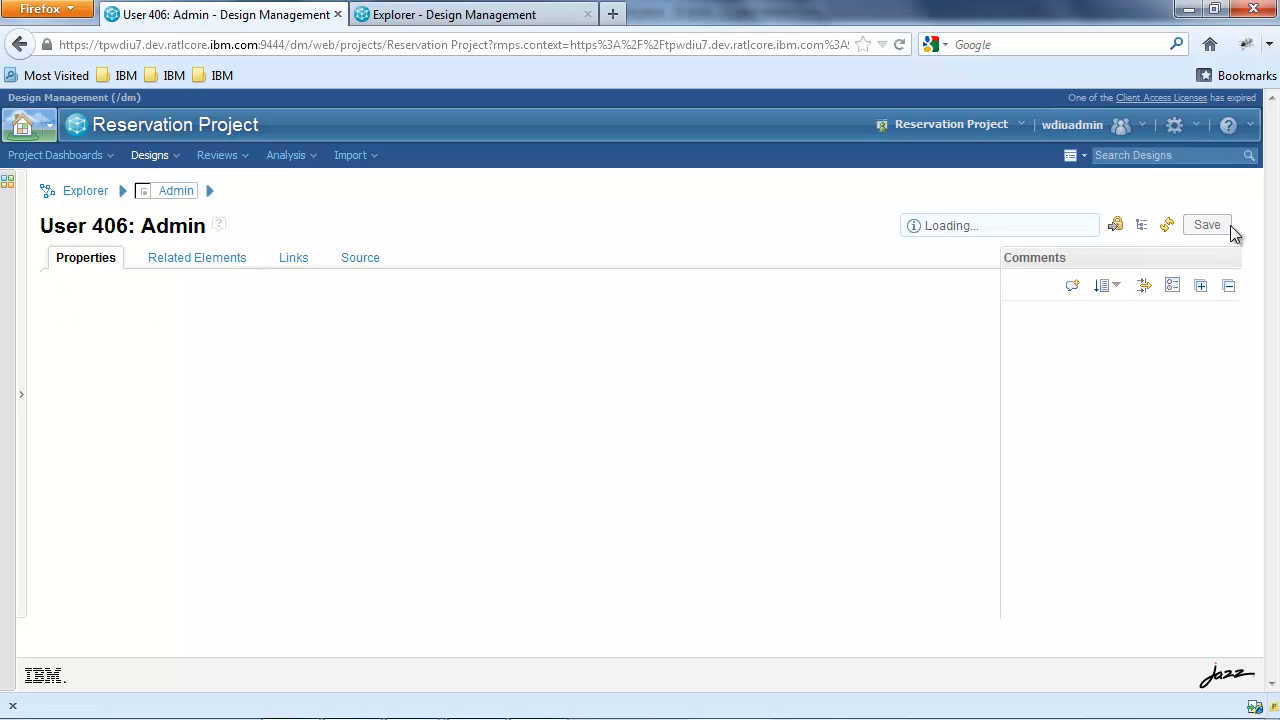
- Verify Admin appears in the Explorer, then return to the User 406: Admin page
left_click(443, 22)
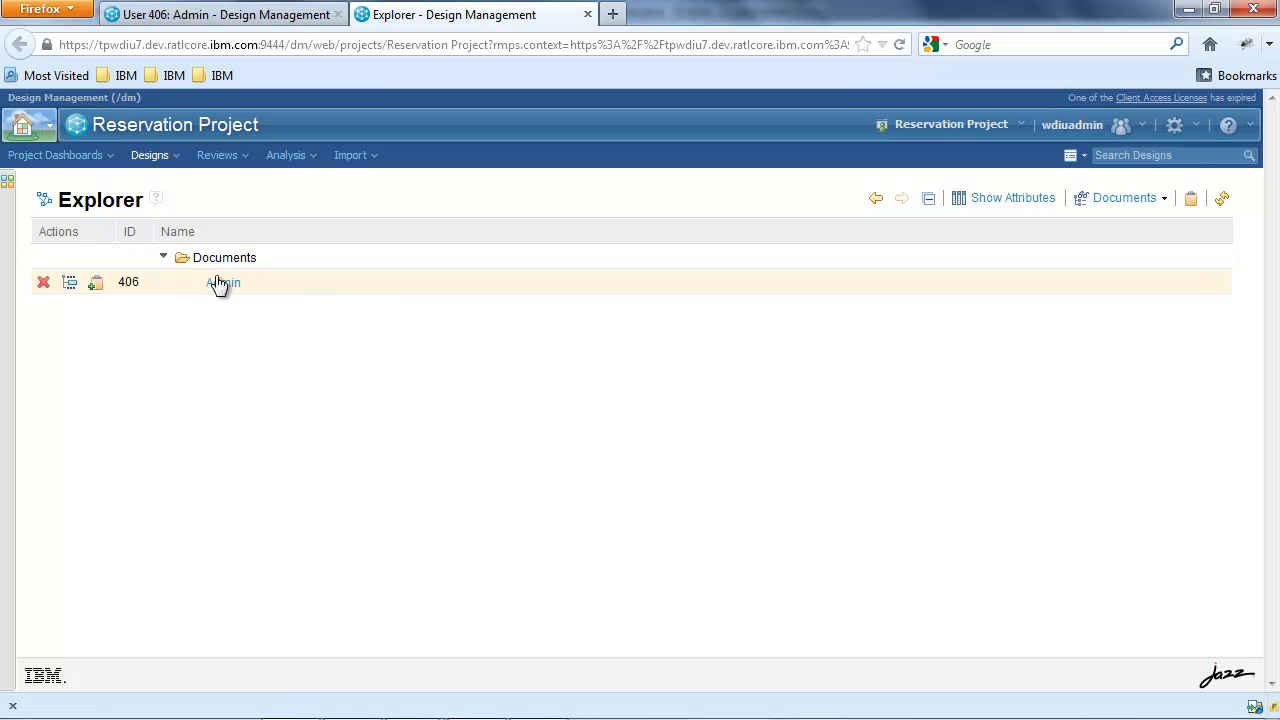
left_click(240, 16)
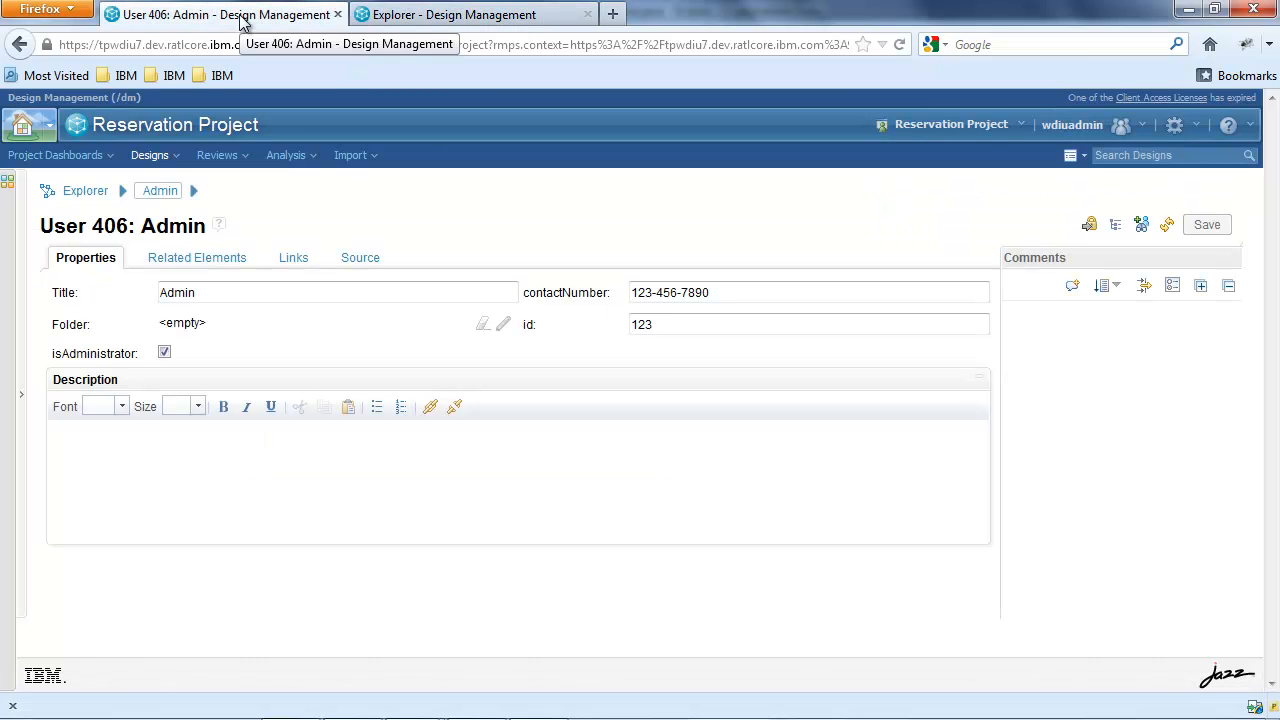
left_click(216, 157)
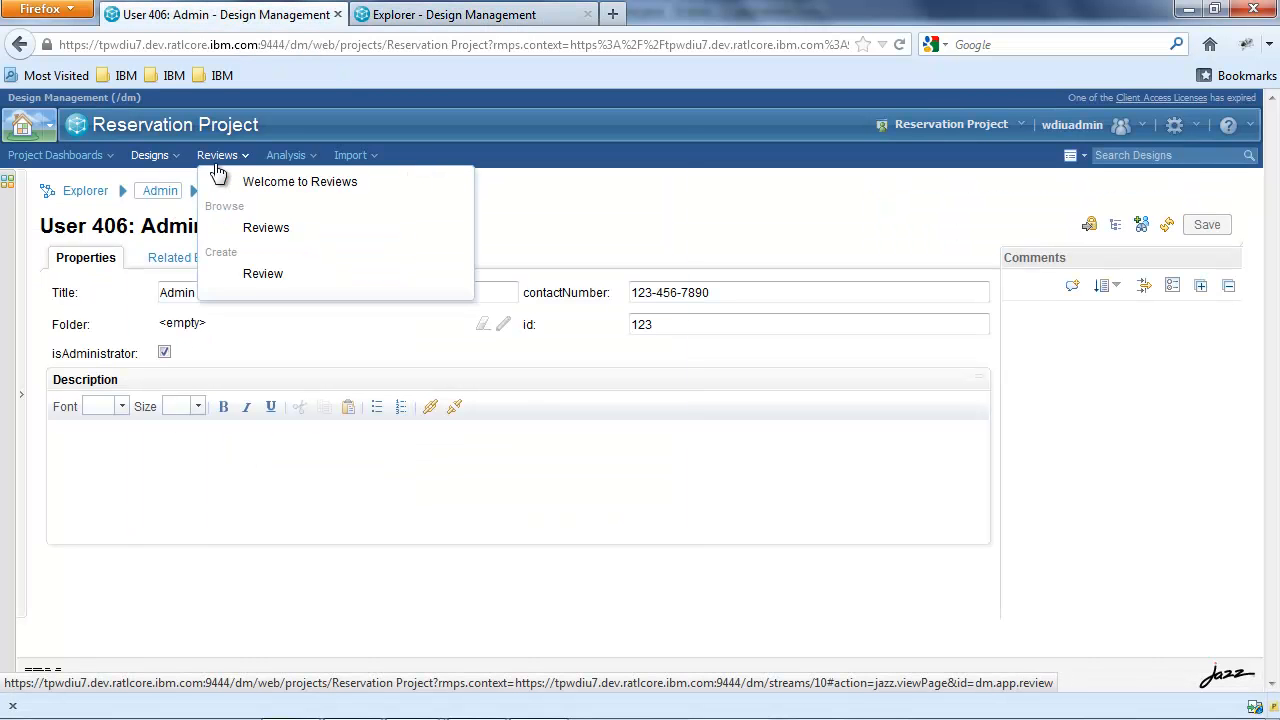
left_click(160, 160)
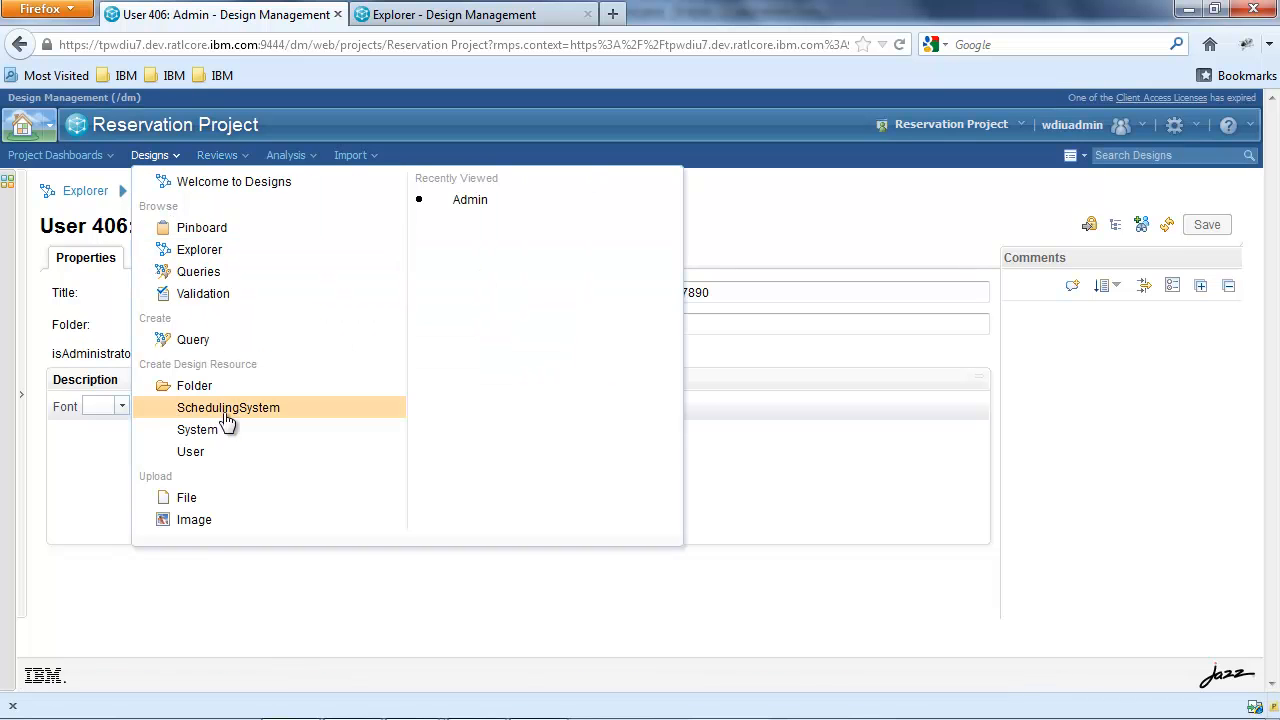
left_click(218, 451)
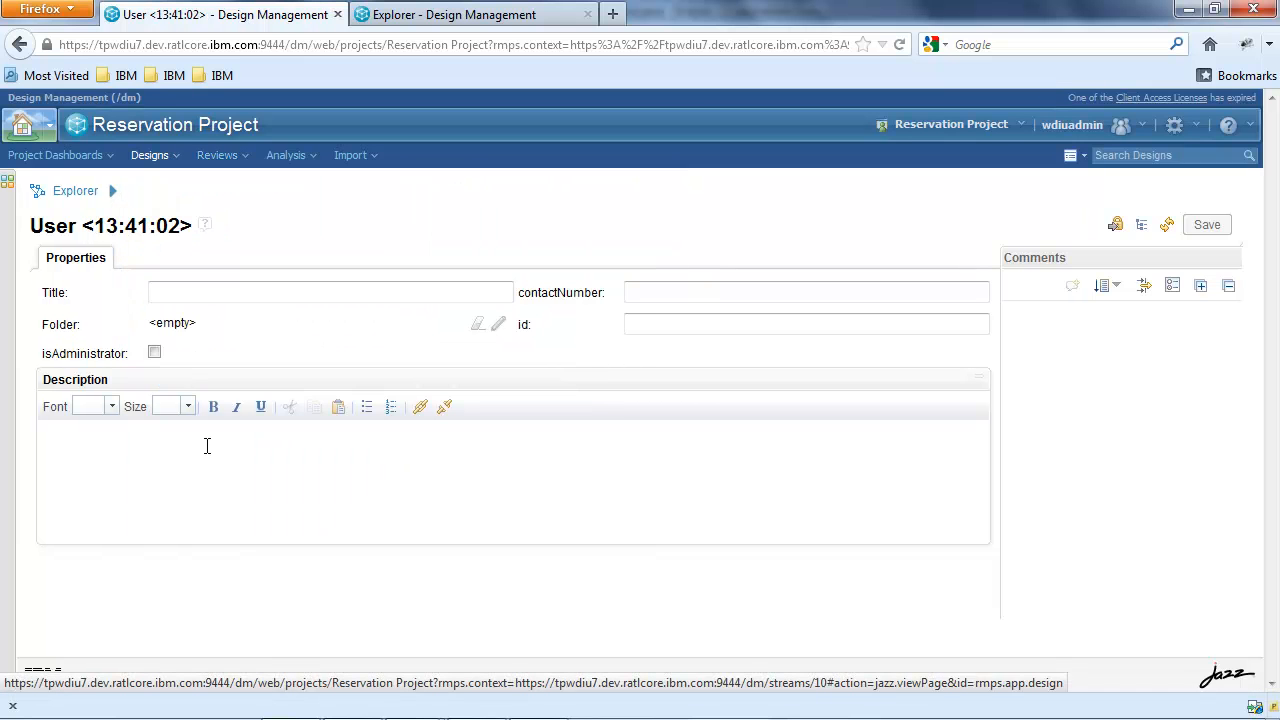
type("No")
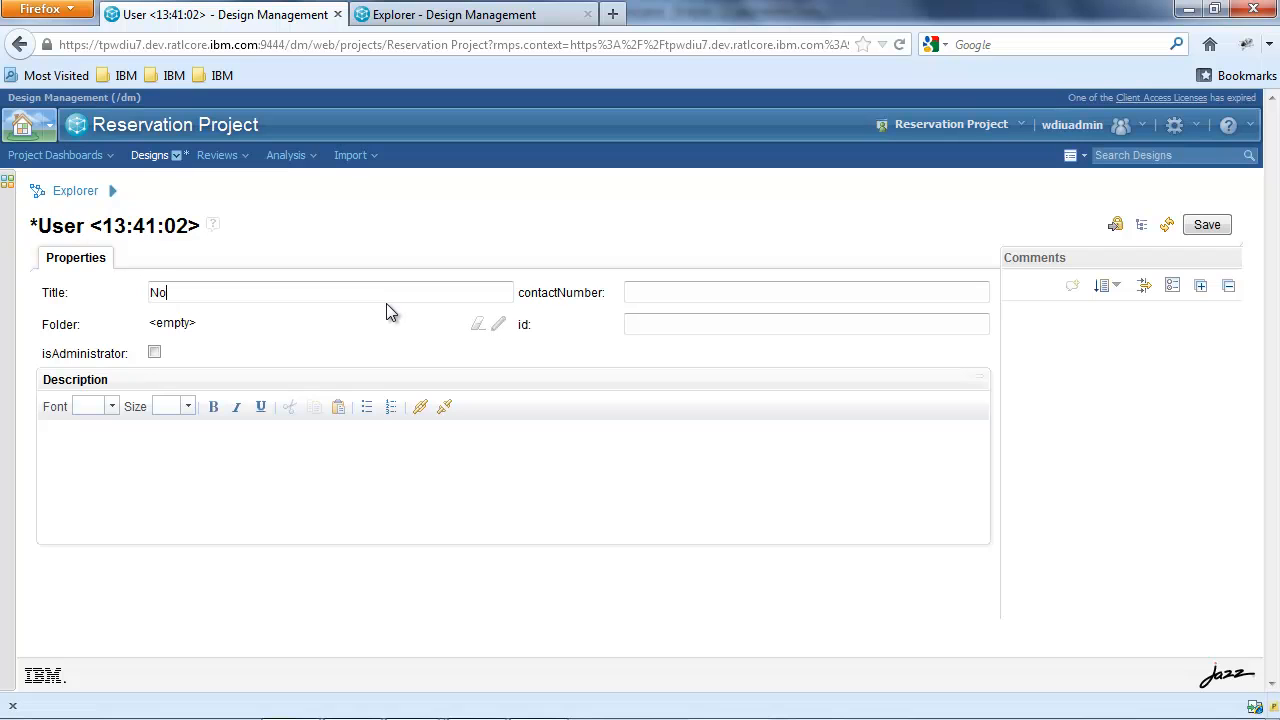
type("t admin")
left_click(667, 295)
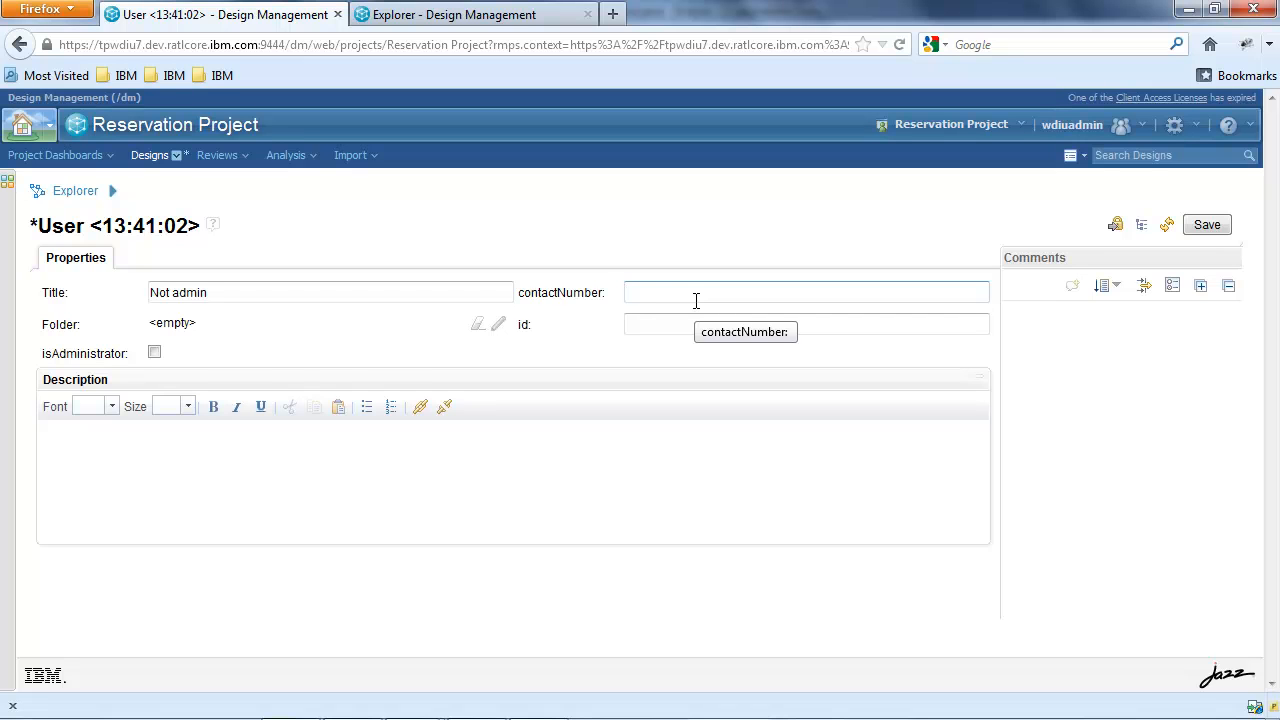
type("111-222-3333")
left_click(674, 325)
type("321")
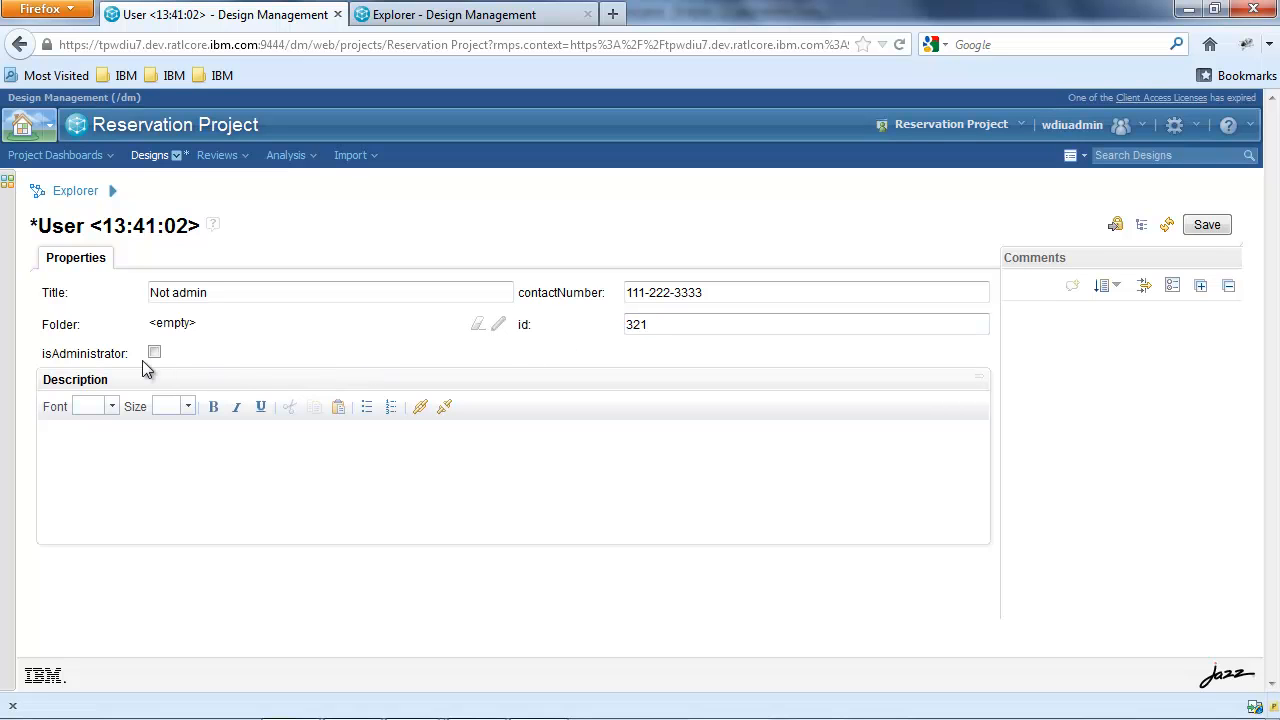
left_click(1208, 228)
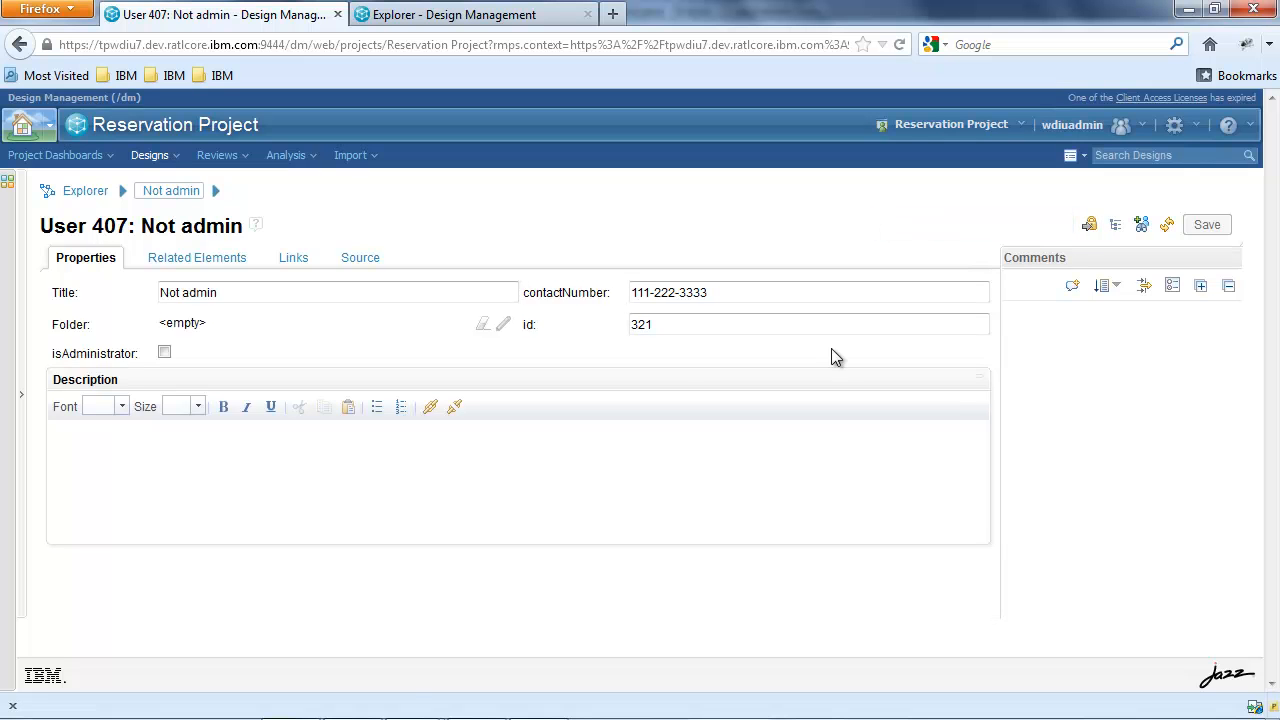
left_click(158, 158)
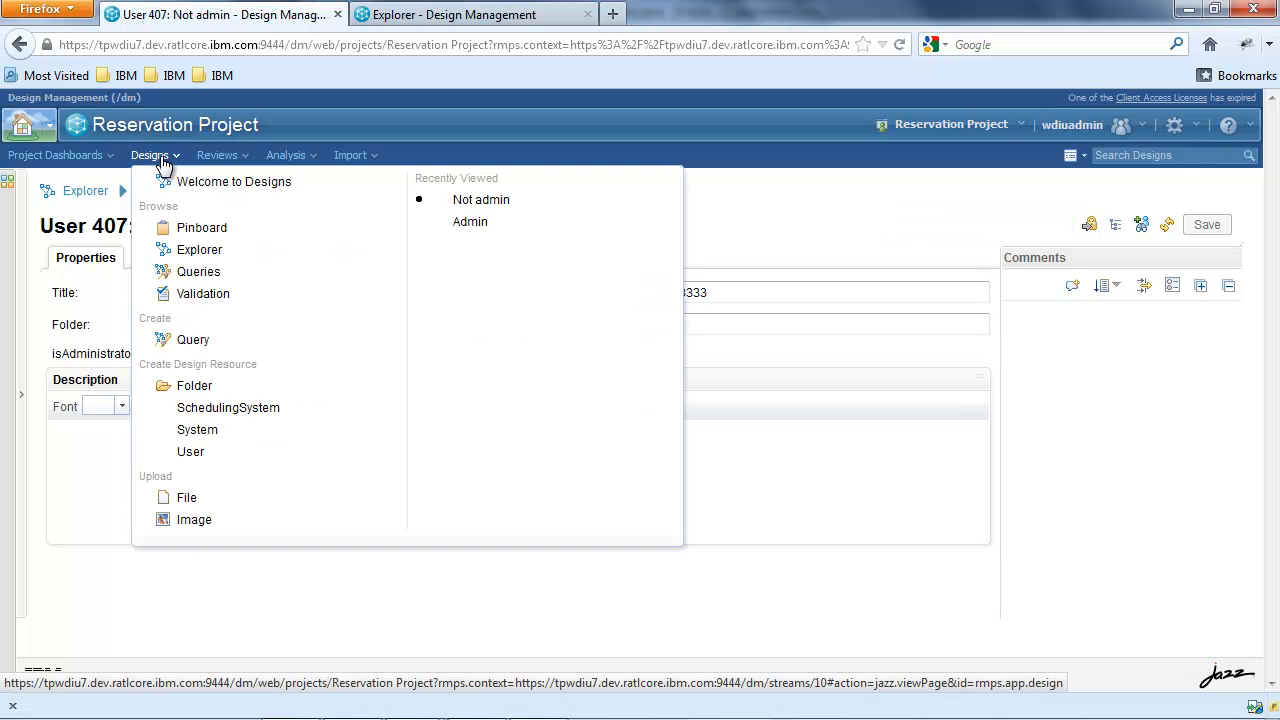
left_click(258, 430)
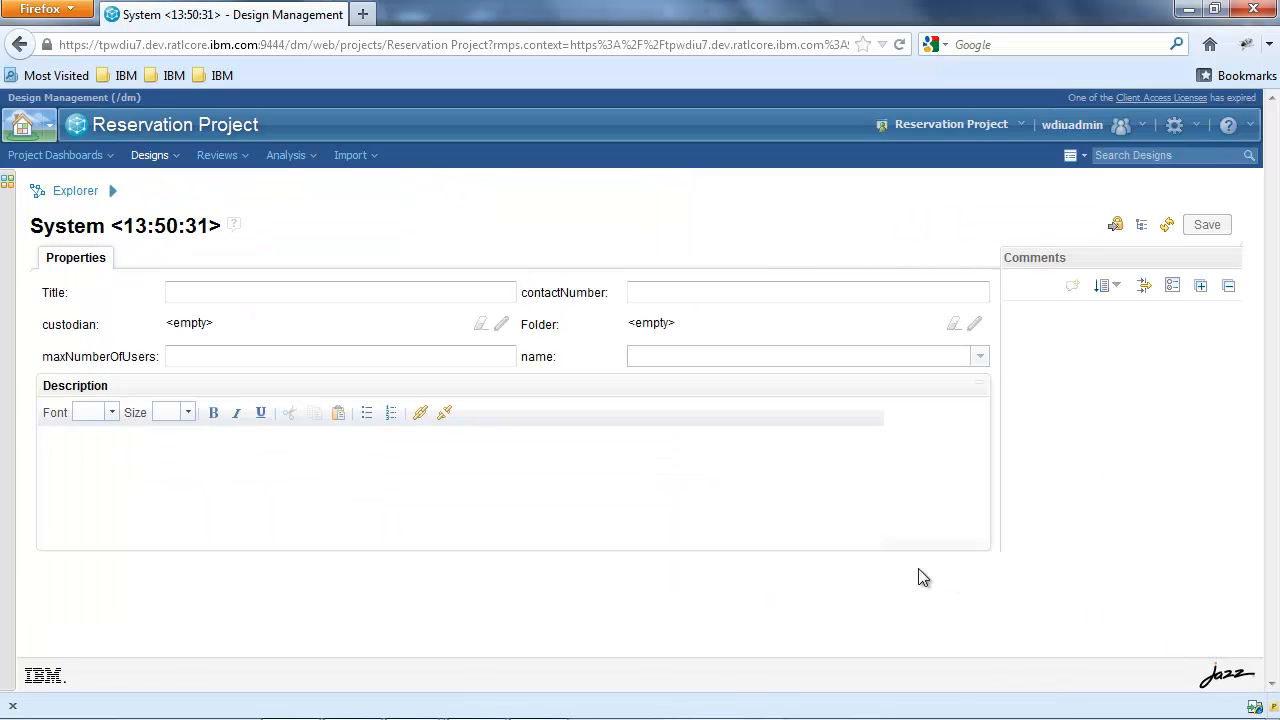
left_click(463, 302)
type("sys1")
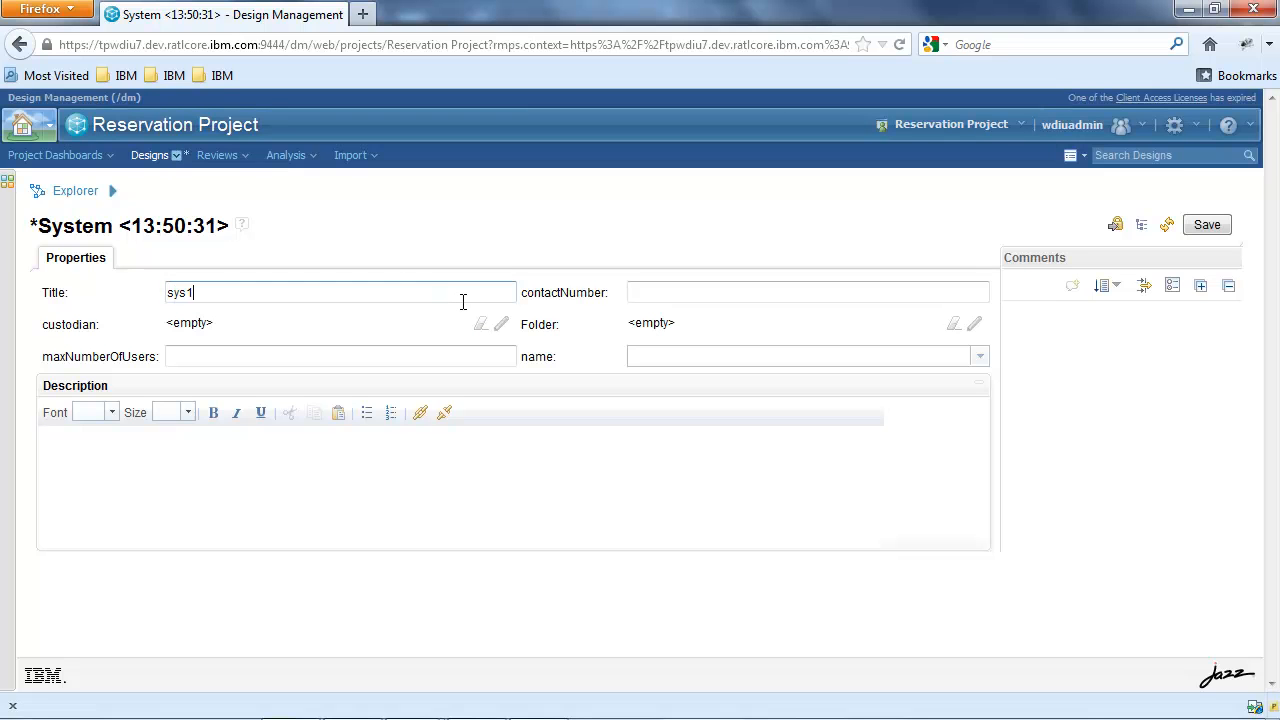
double_click(463, 302)
left_click(707, 325)
type("333-444-55")
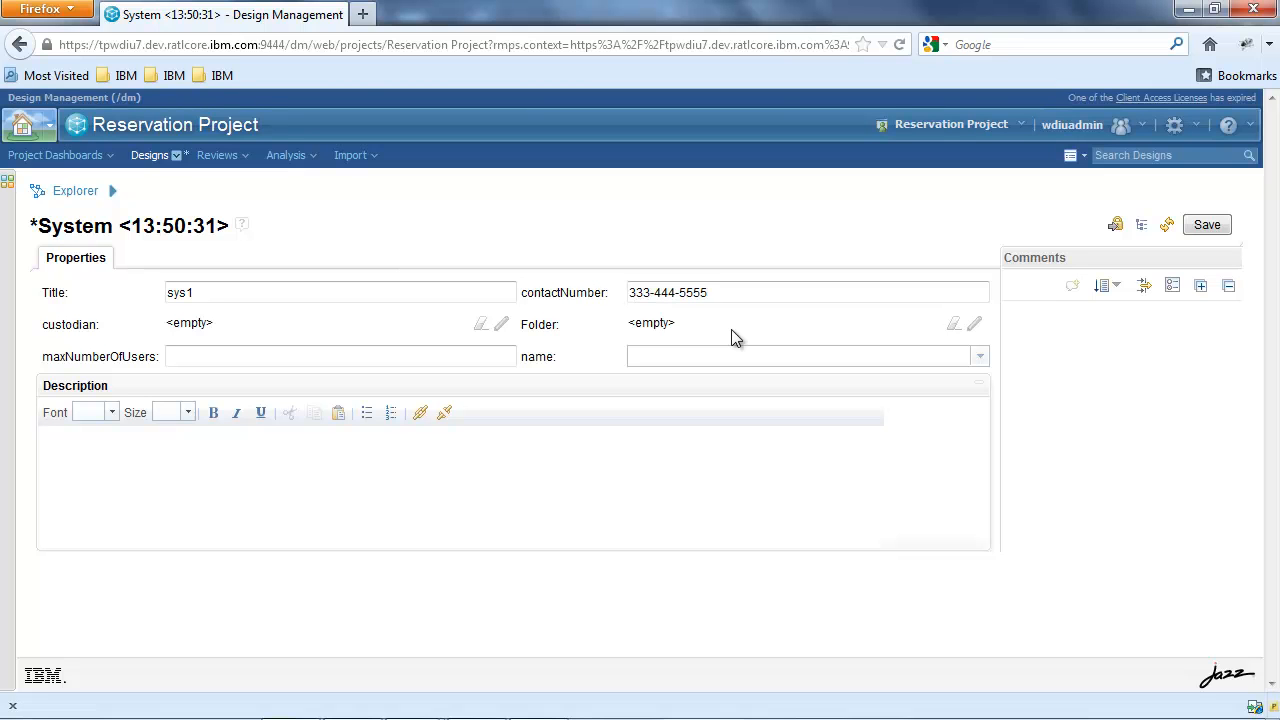
type("501")
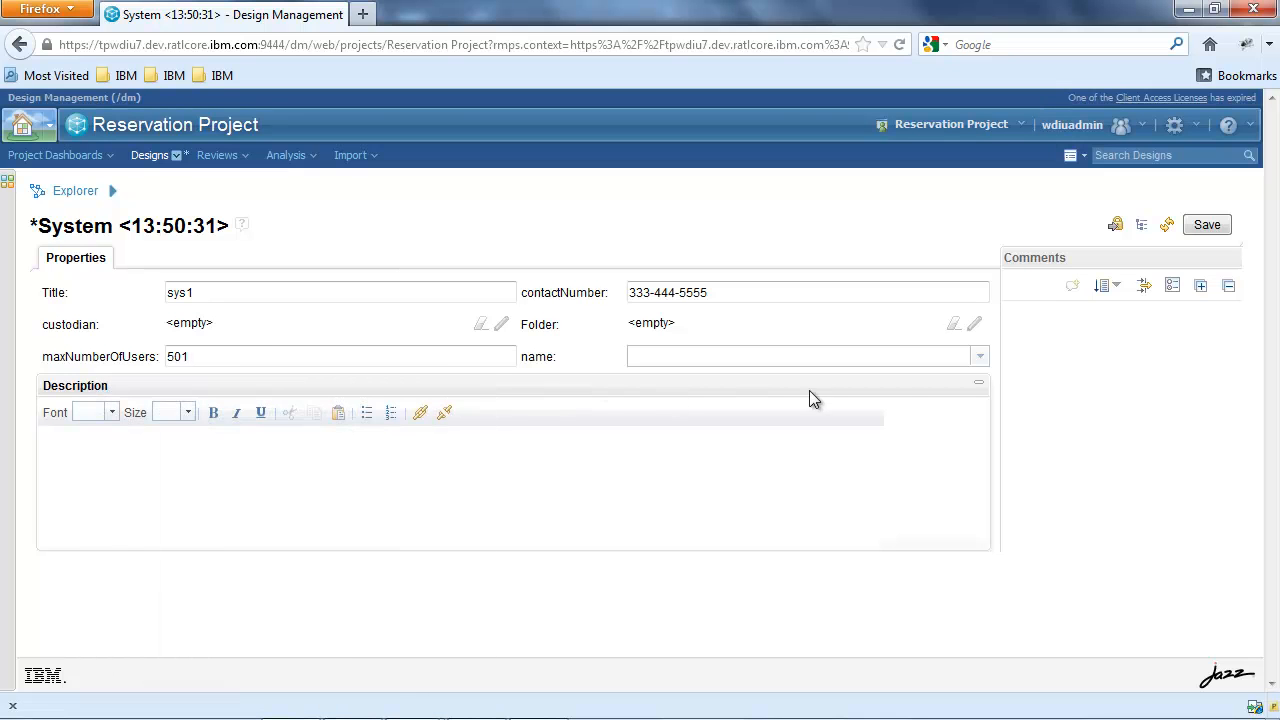
- Name sys1 asdfname14, save it as System 408, and go to the out-of-range 501 users value
left_click(907, 356)
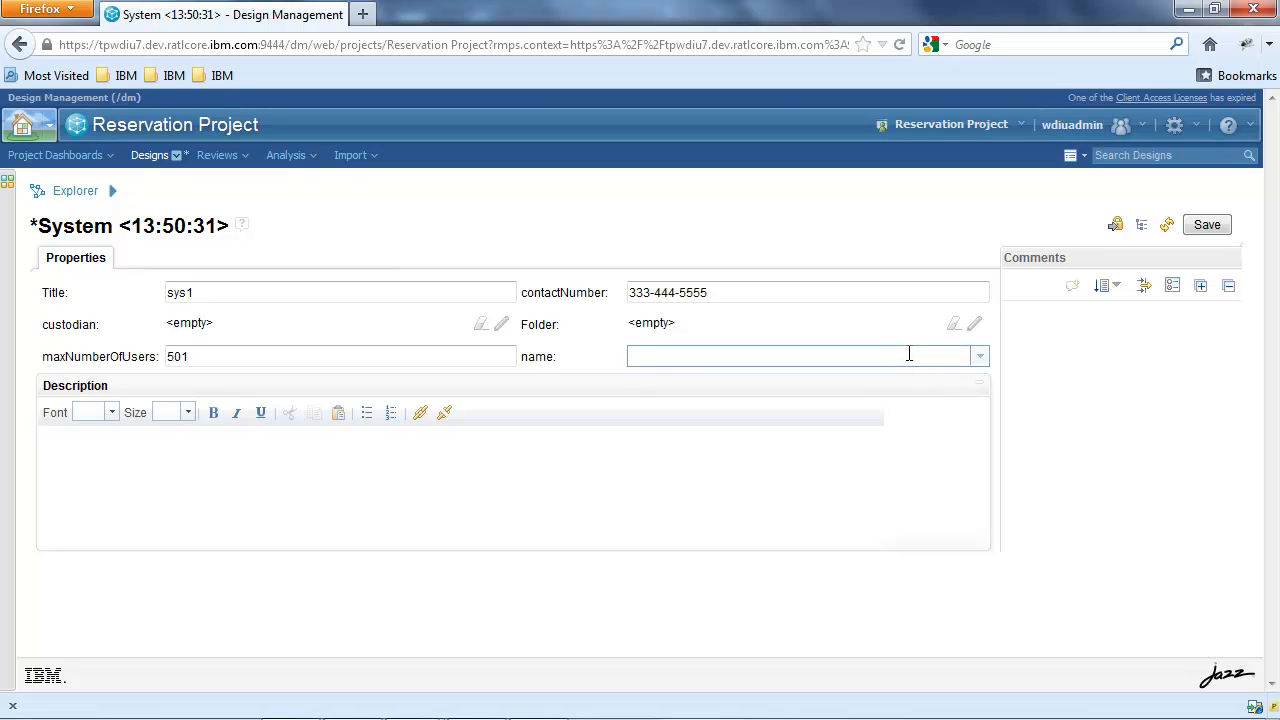
type("asdf")
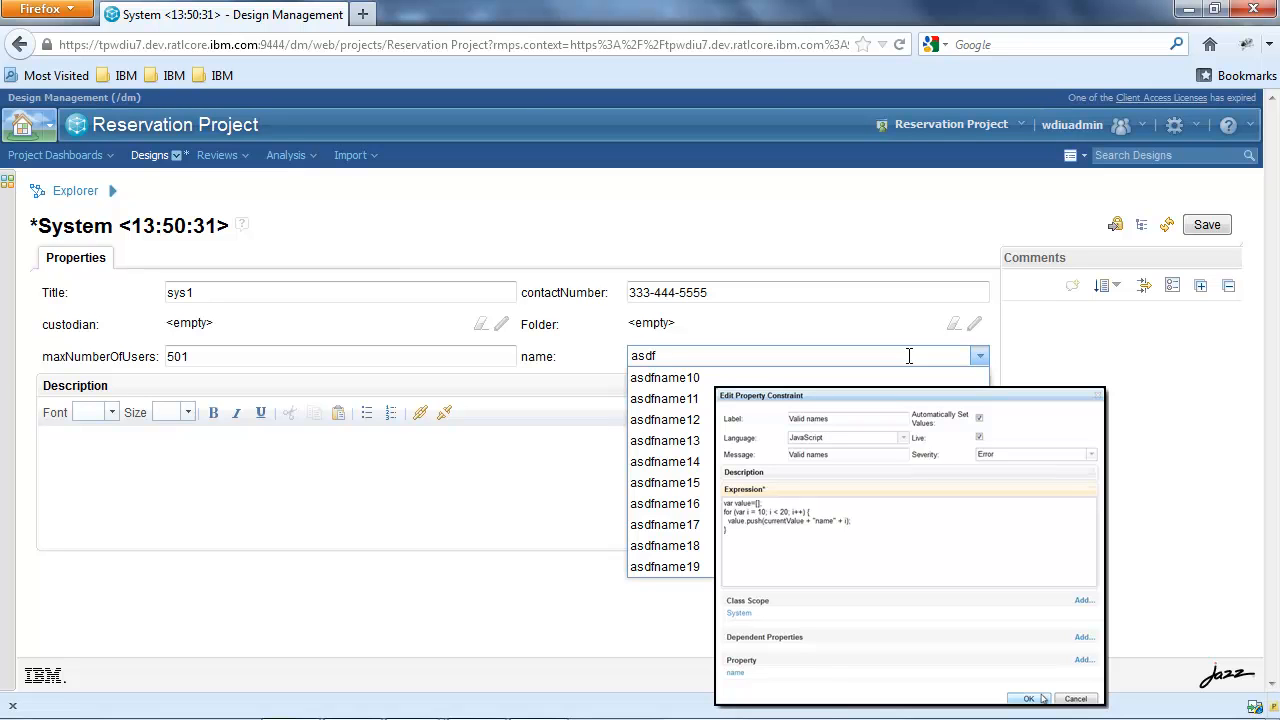
key("Down")
key("Down")
key("Down")
key("Down")
key("Down")
key("Down")
key("Down")
key("Down")
key("Down")
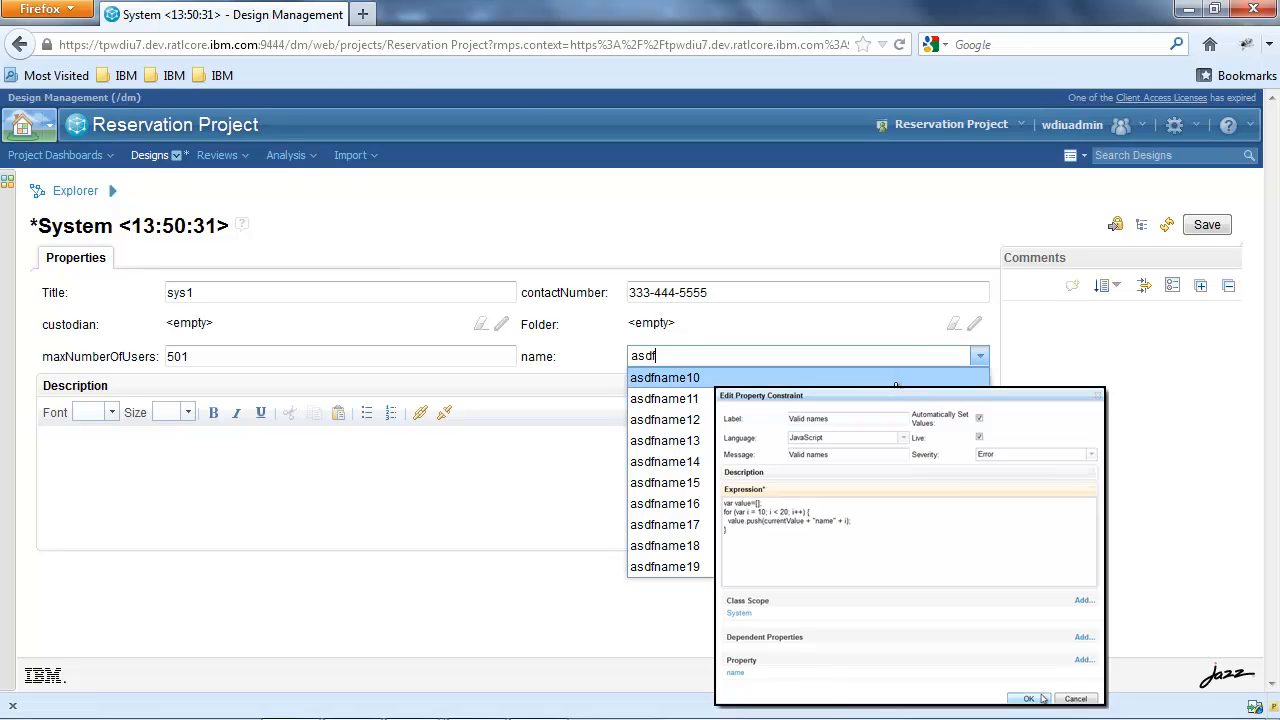
key("Up")
key("Up")
key("Up")
key("Up")
key("Up")
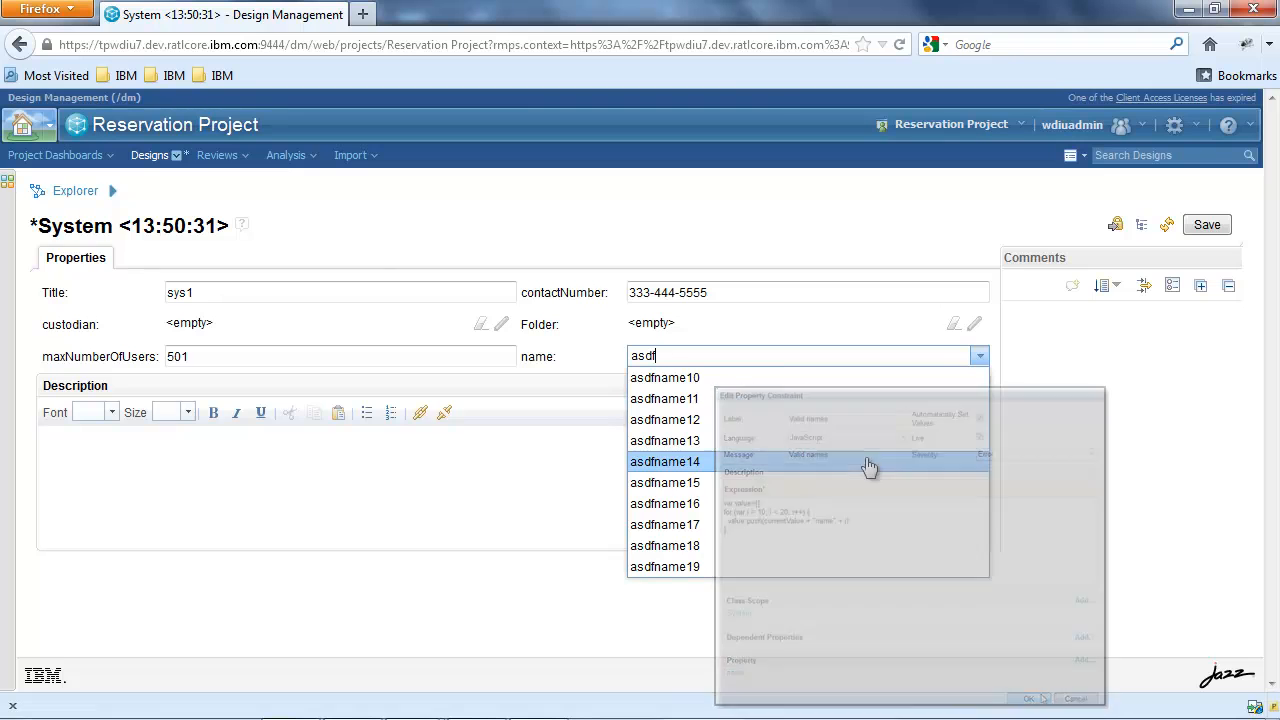
key("Return")
left_click(1216, 232)
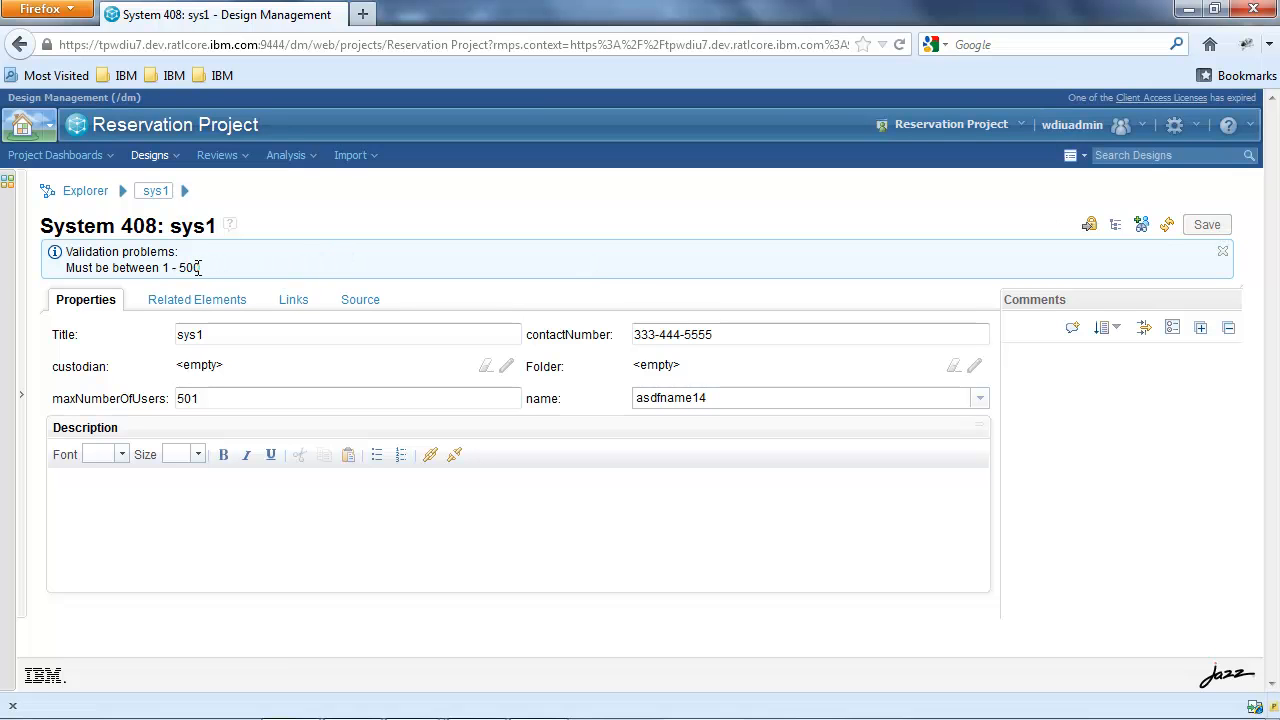
left_click(209, 399)
- Create a new System titled sys2 with name aaaaname13, a contact number and 500 max users
left_click(155, 157)
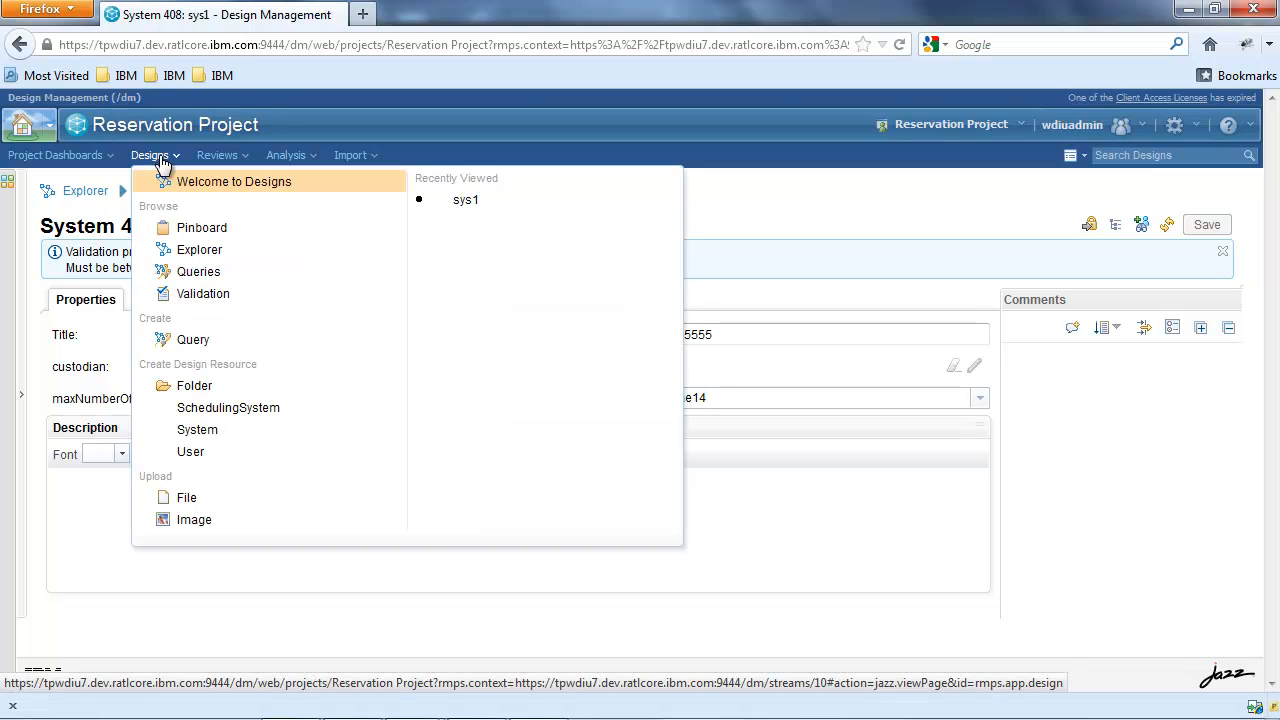
left_click(215, 434)
type("sys2")
key("ctrl+a")
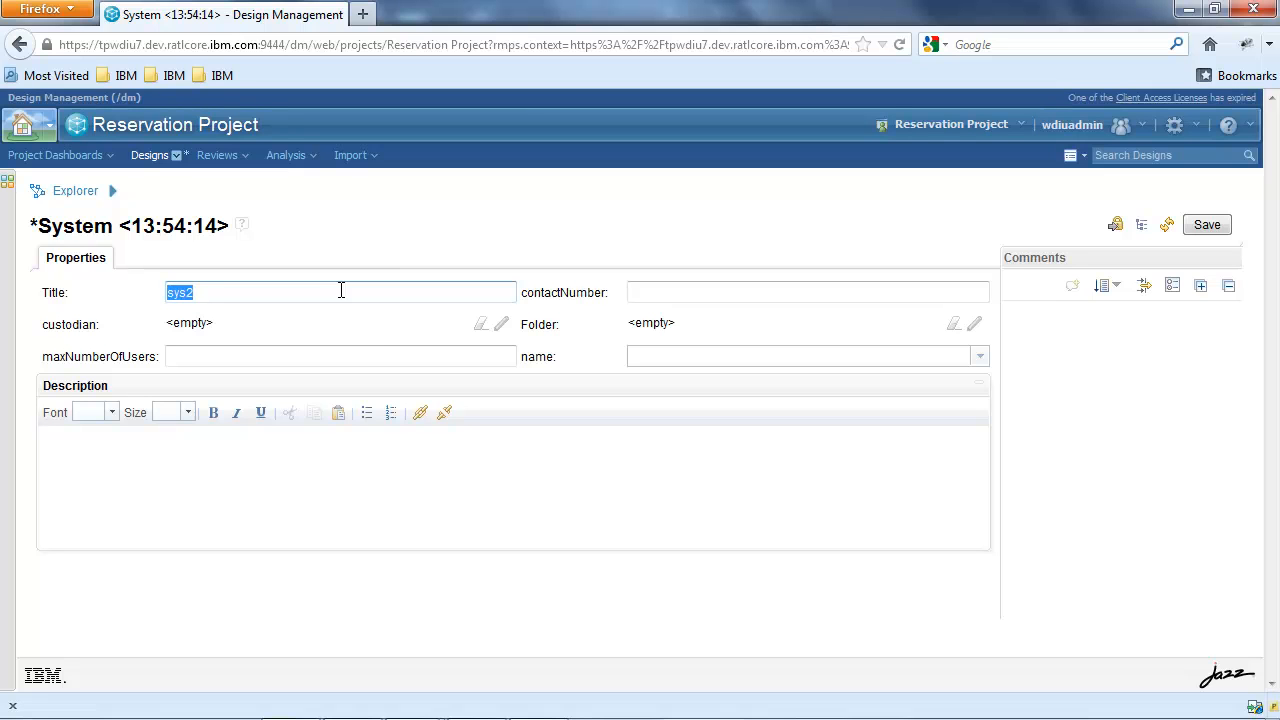
left_click(685, 357)
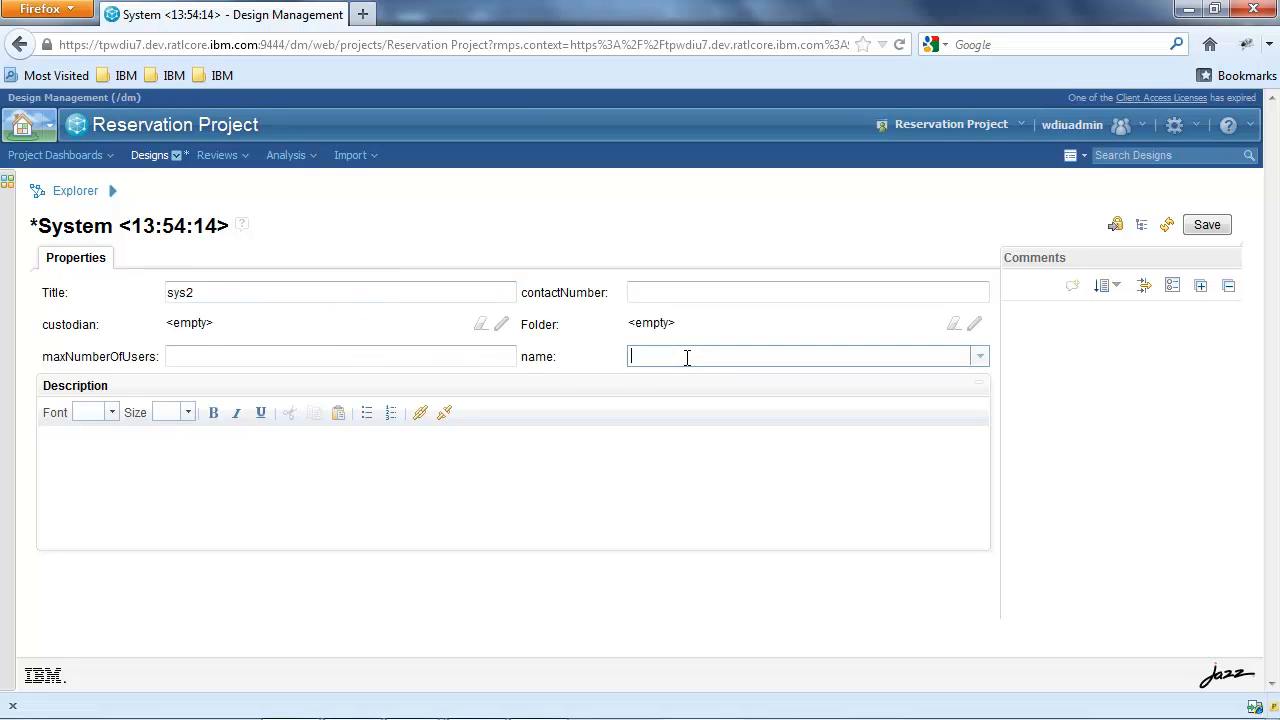
type("aaaa")
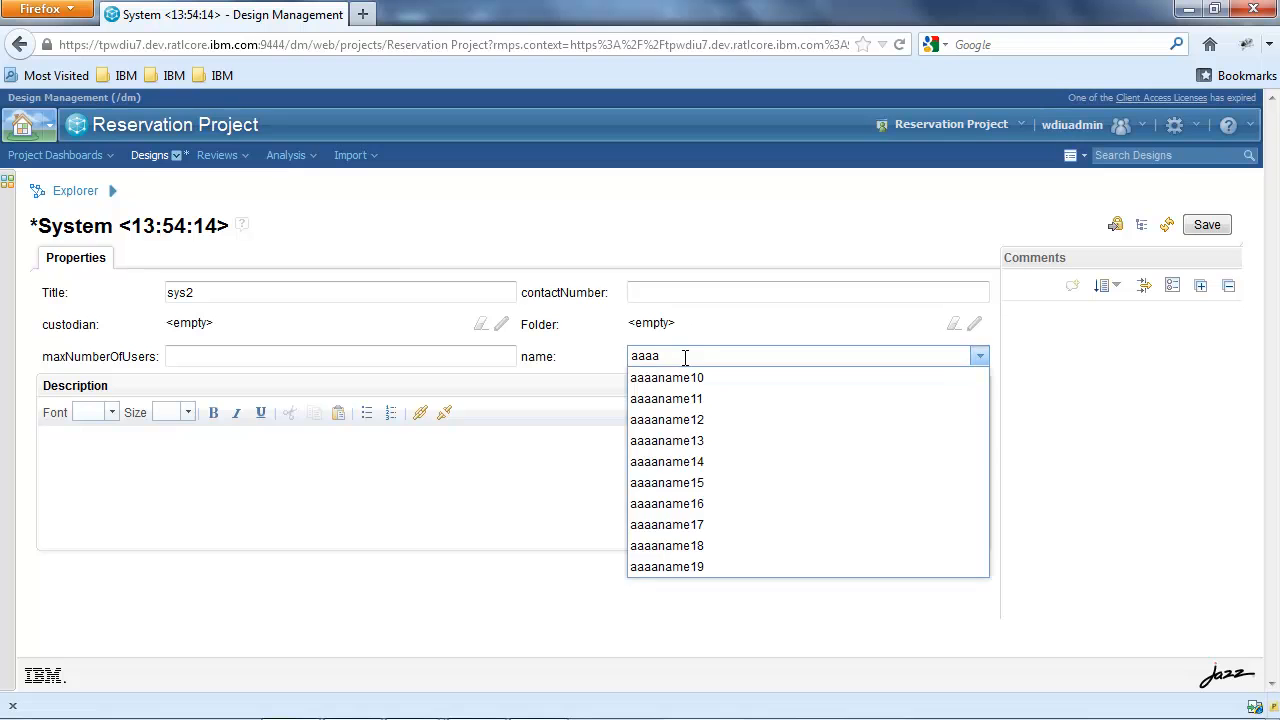
left_click(701, 440)
left_click(690, 293)
type("111-")
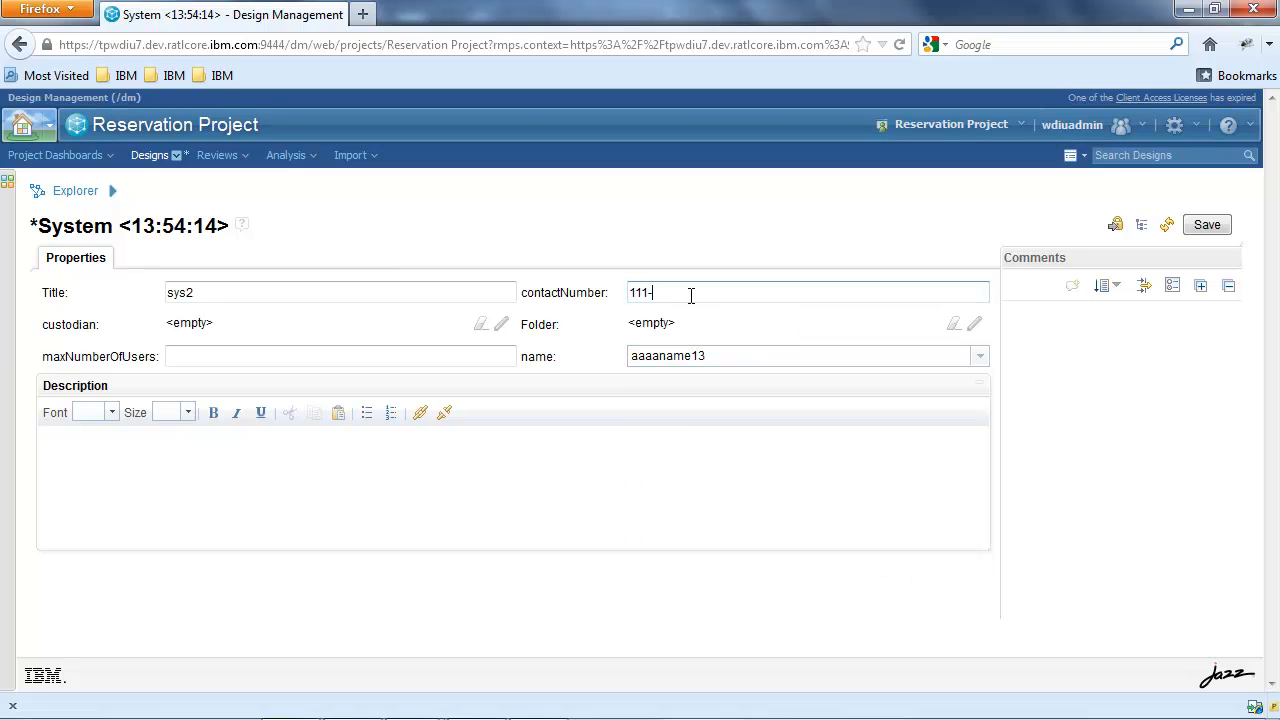
type("111-2222")
left_click(474, 355)
type("500")
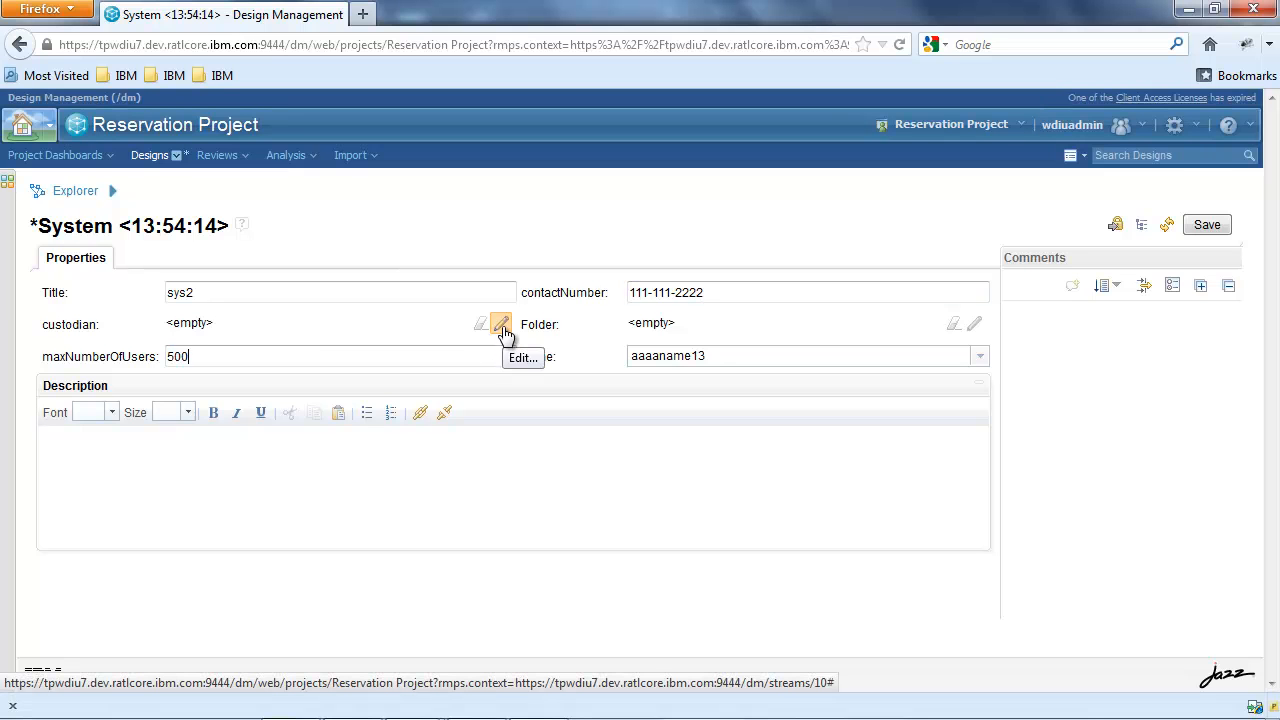
- Link the Admin user as sys2's custodian and save the system
left_click(502, 328)
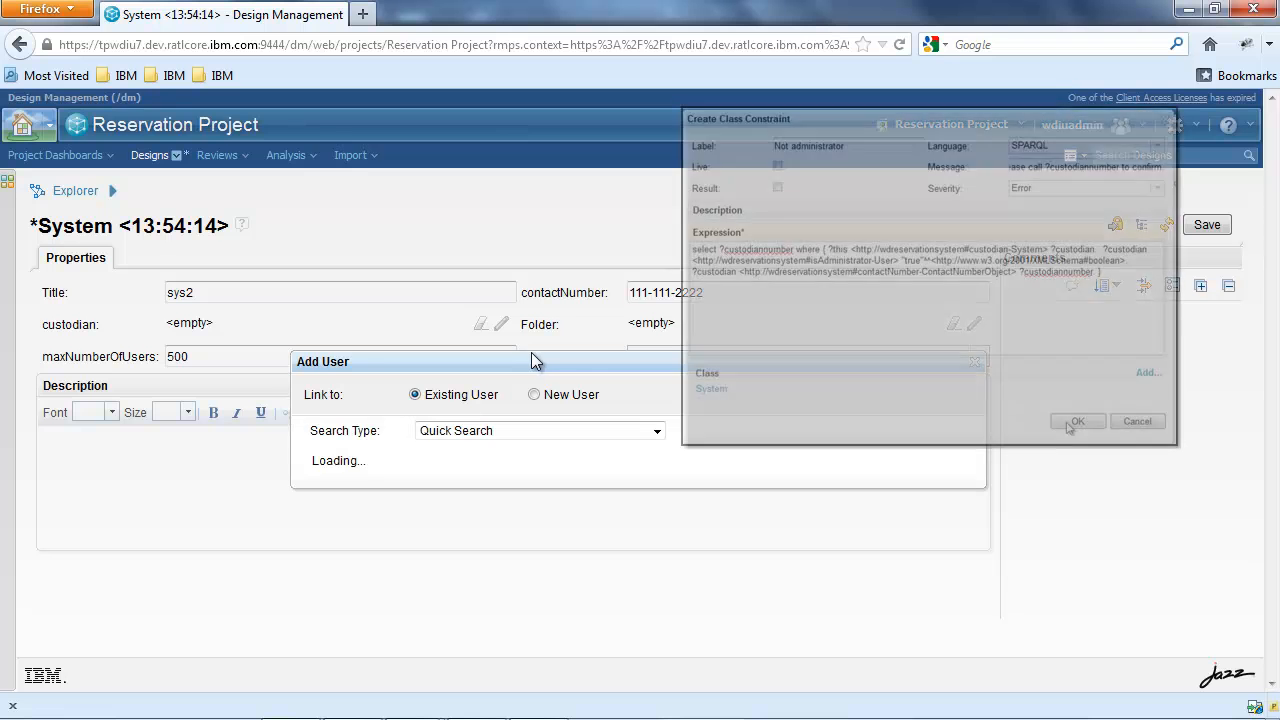
left_click(950, 480)
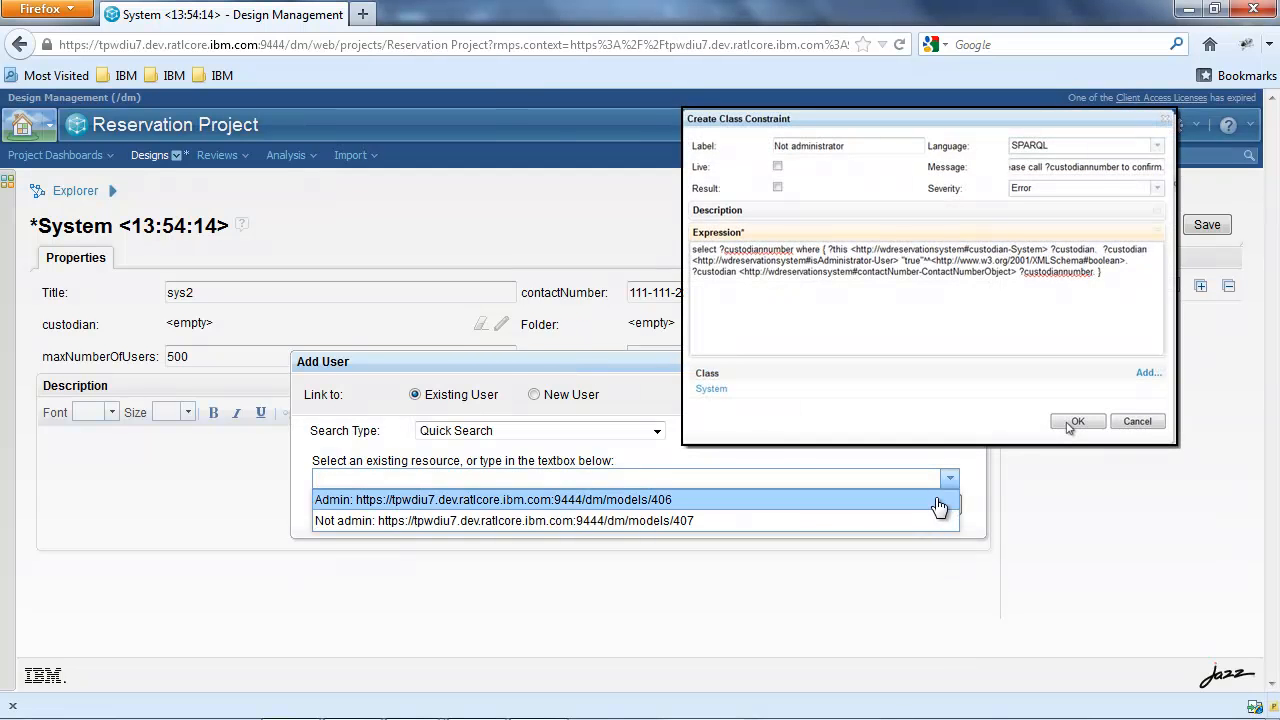
left_click(875, 494)
left_click(844, 505)
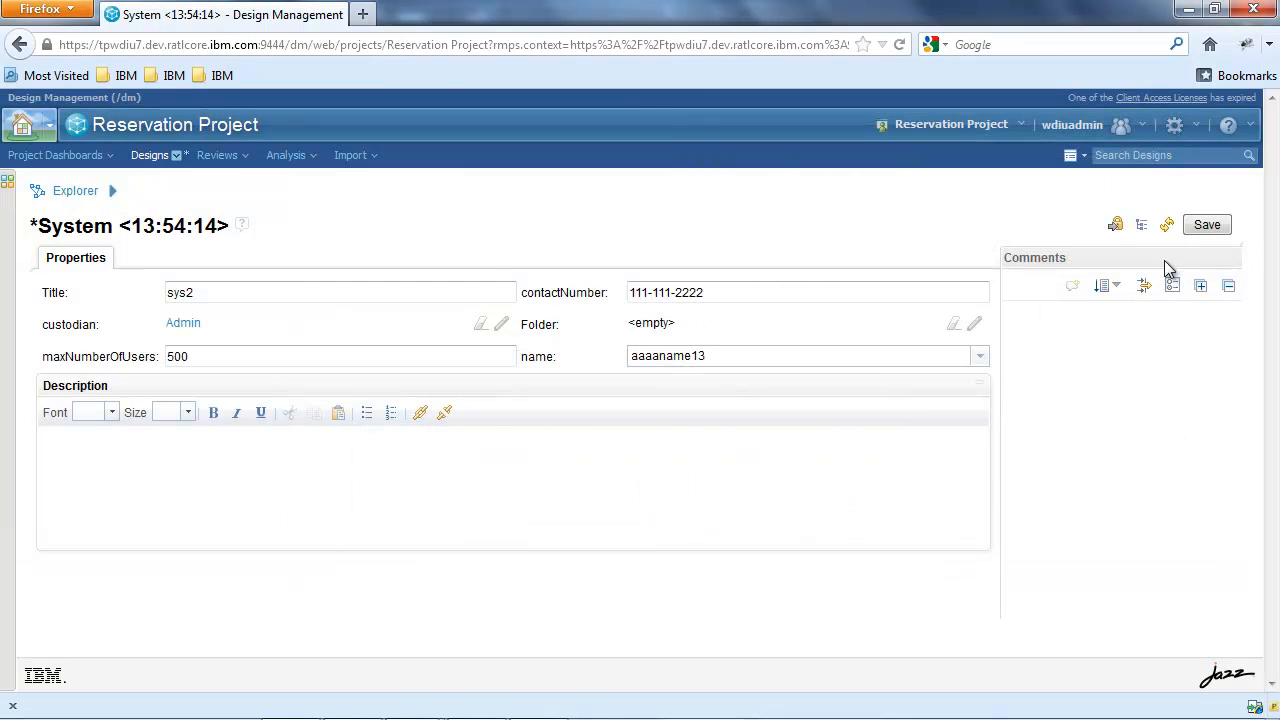
left_click(1205, 226)
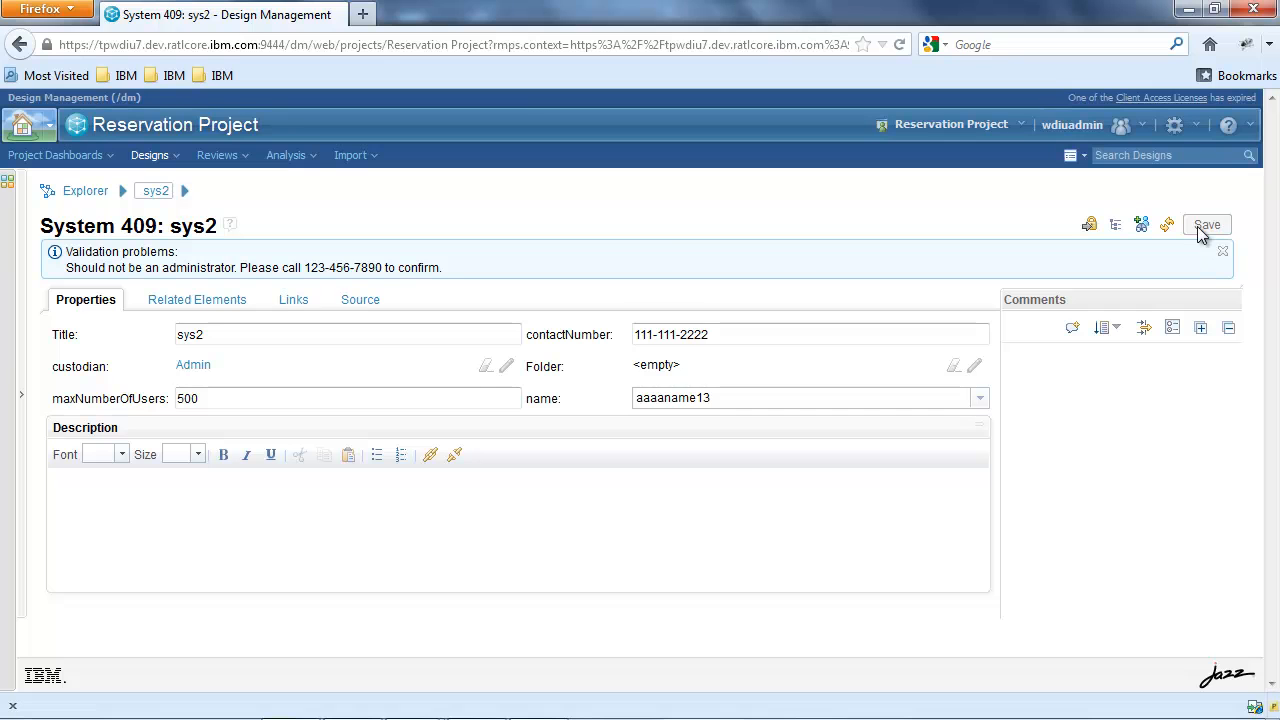
- Select the contact number in the validation message and open the custodian's record, User 406: Admin
left_click_drag(305, 268, 383, 268)
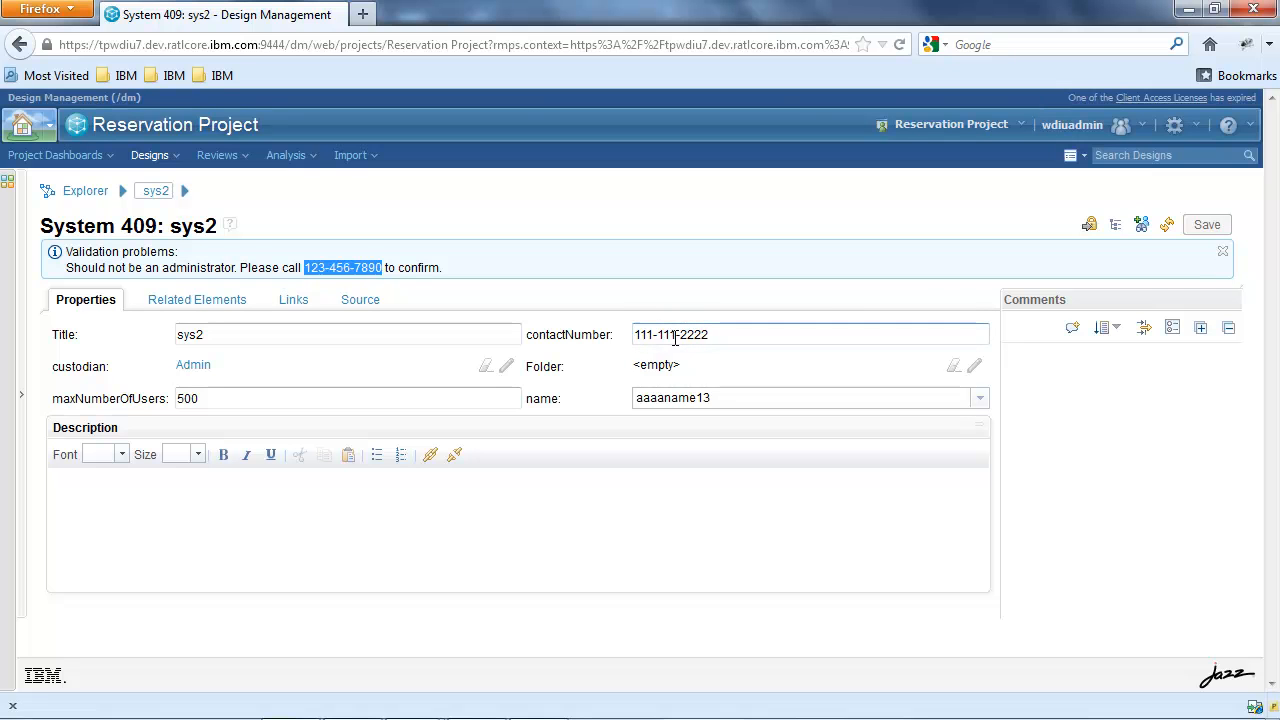
mouse_move(206, 373)
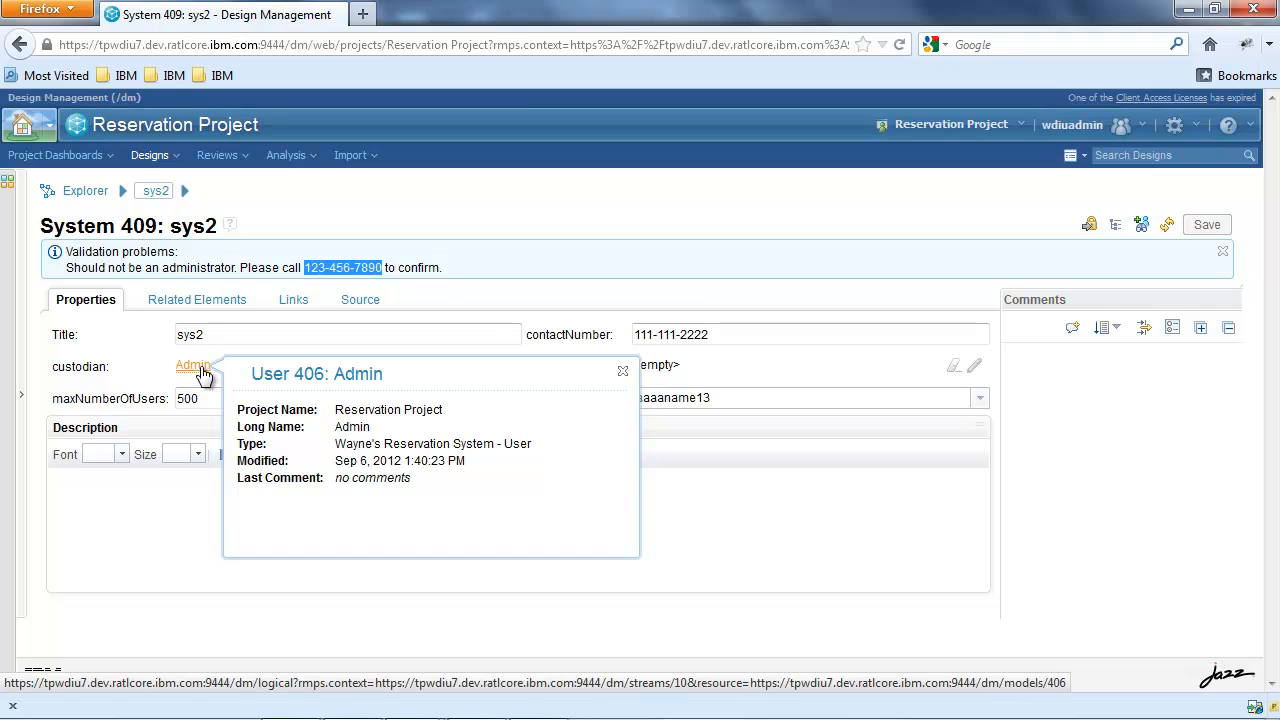
left_click(203, 370)
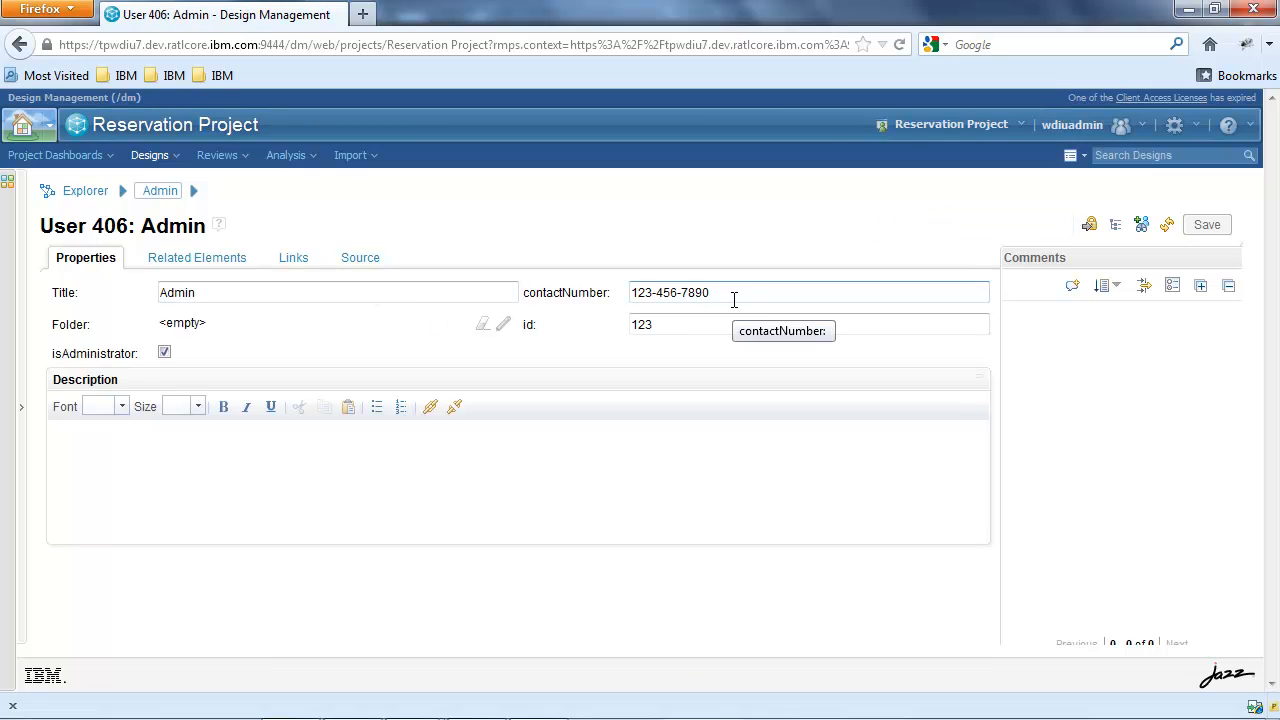
left_click(155, 157)
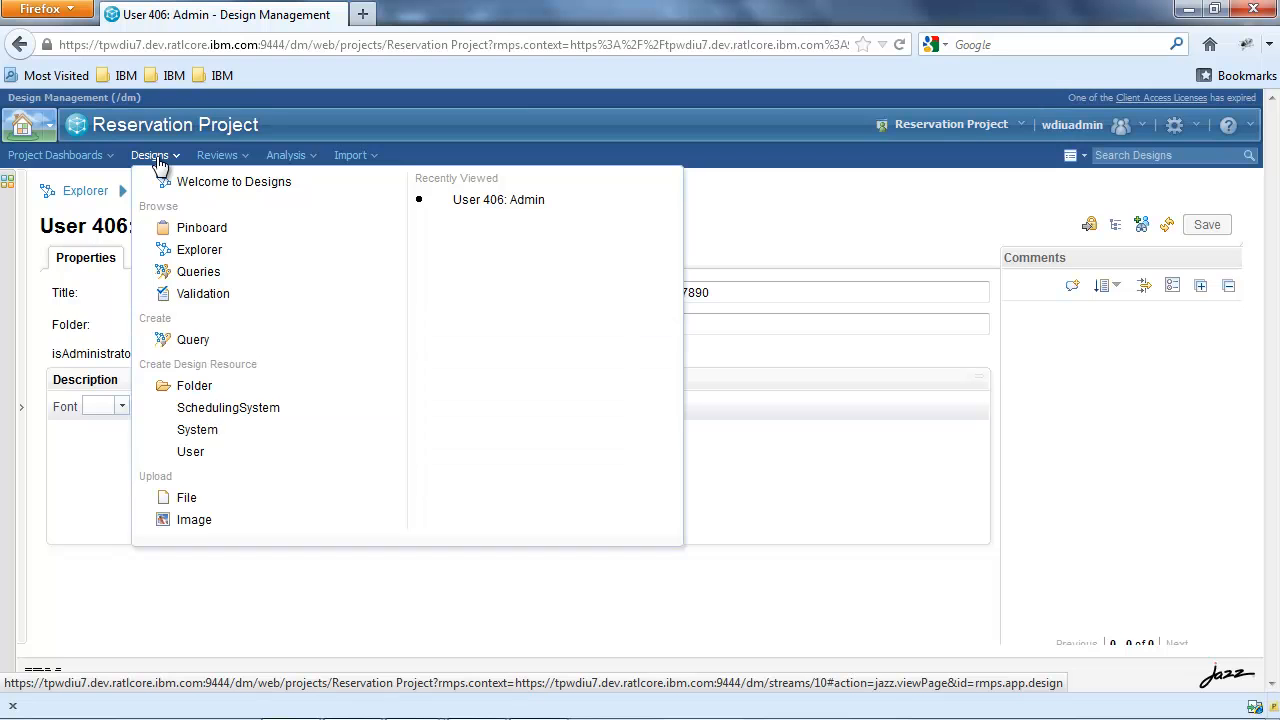
- Create and save System sys3 named zzzname14 with 23 users and sys2's contact number
left_click(276, 430)
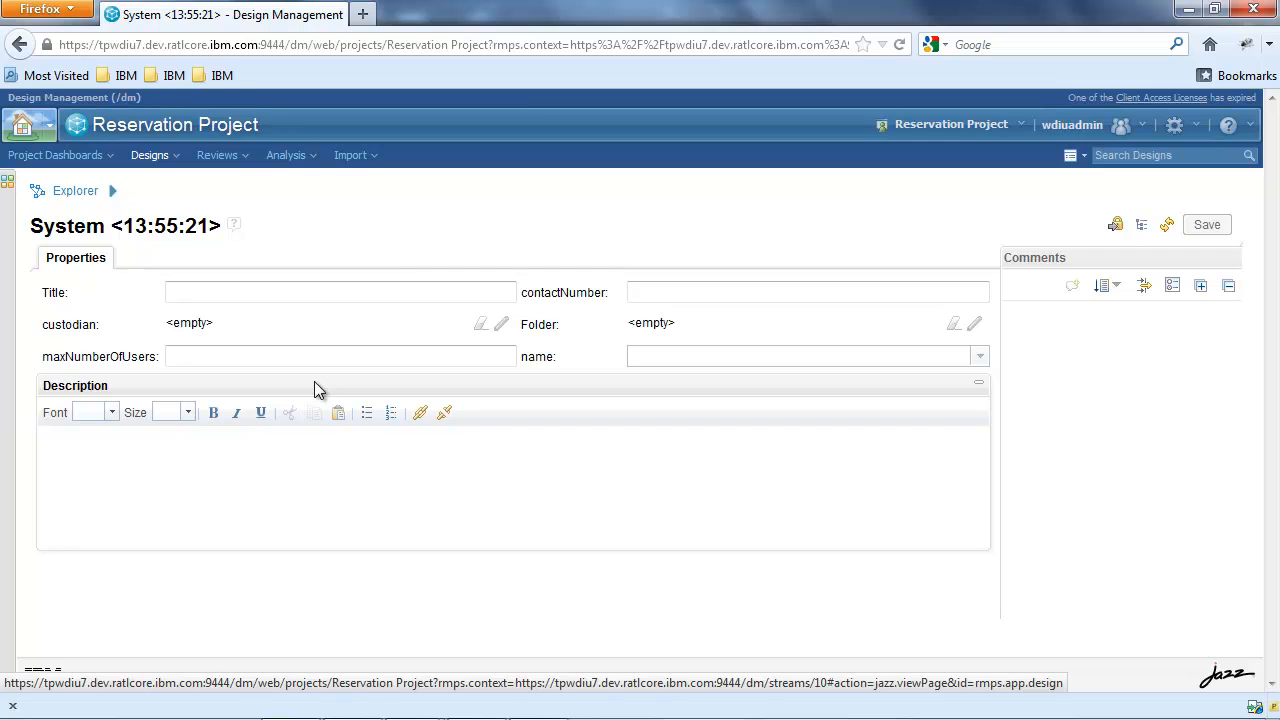
left_click(318, 291)
type("sys3")
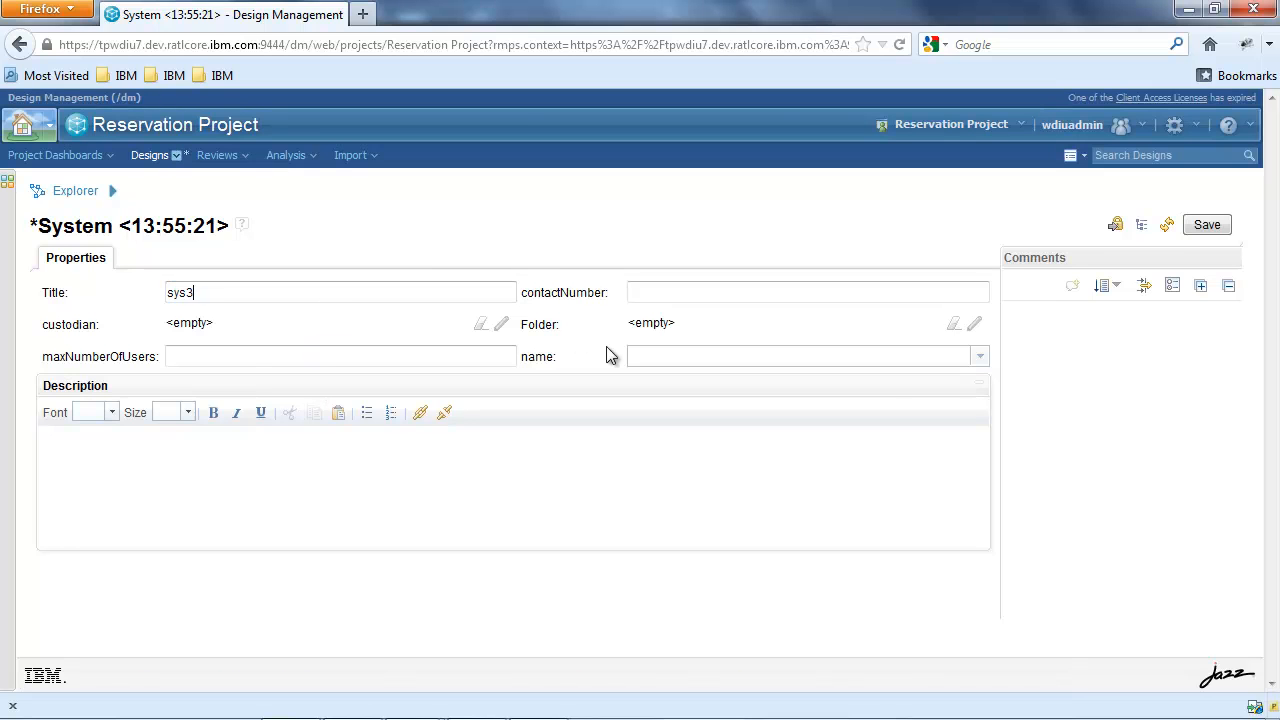
left_click(916, 355)
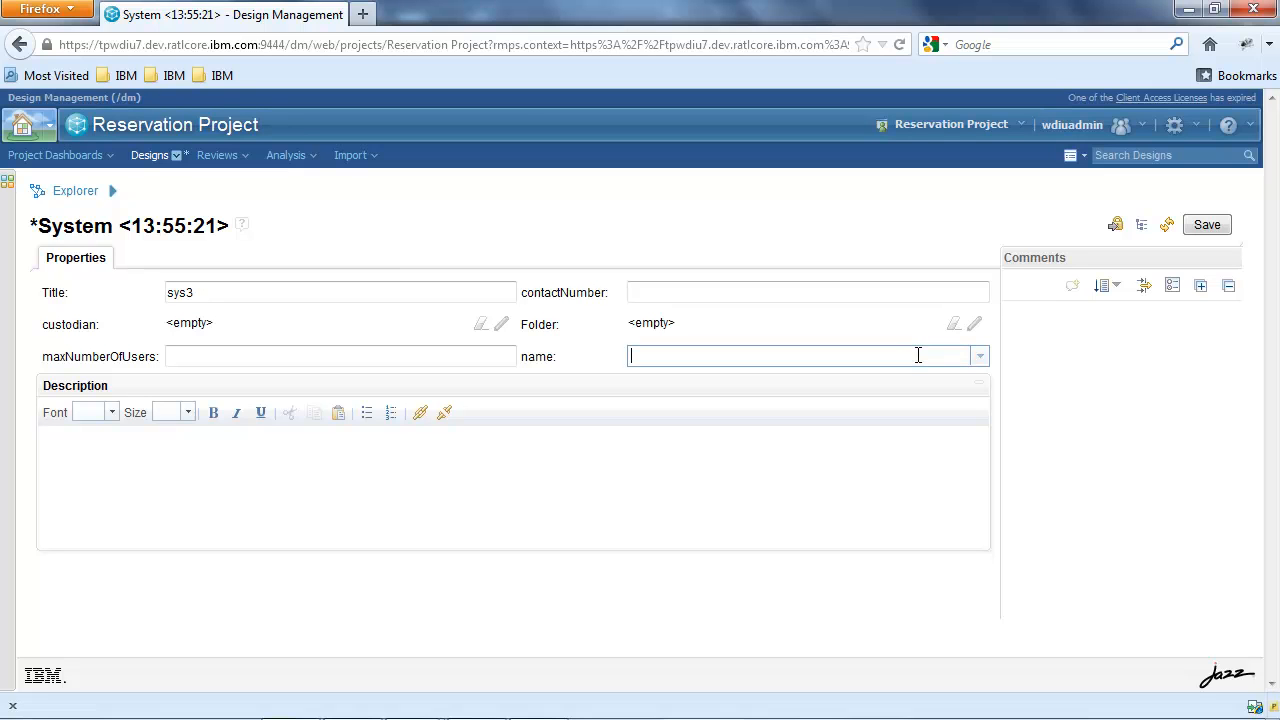
type("zzz")
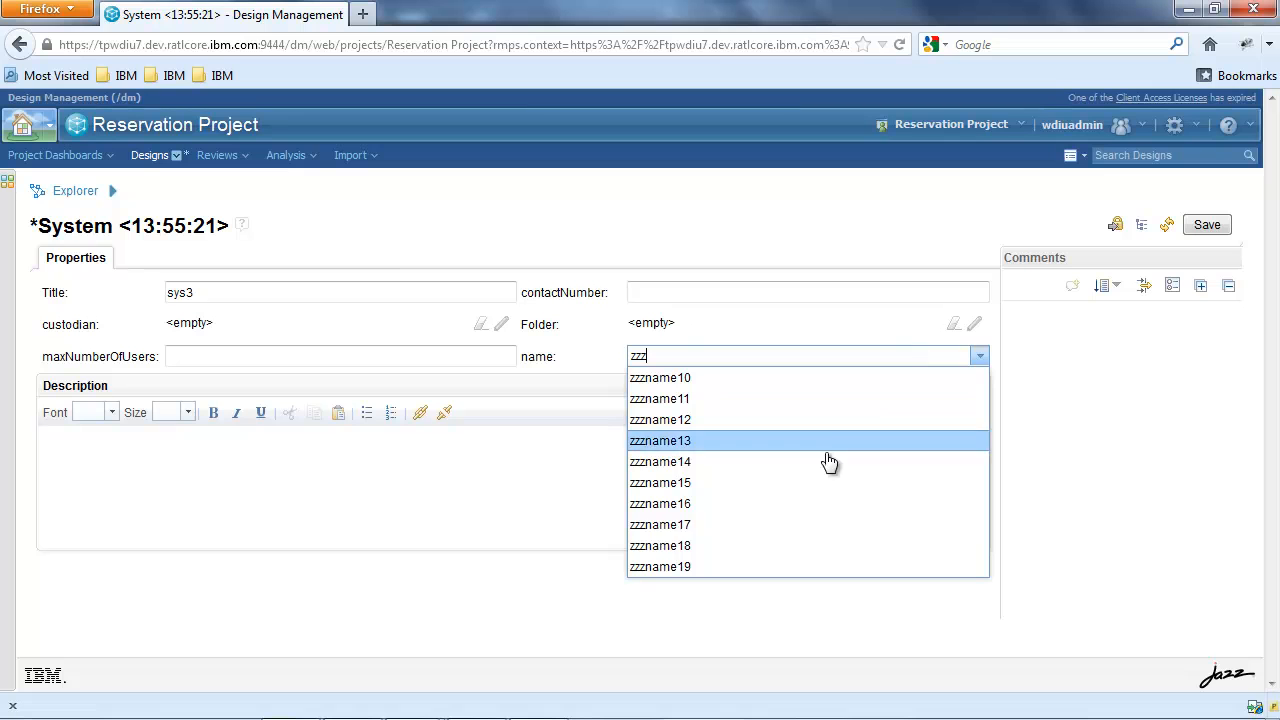
left_click(840, 461)
left_click(330, 349)
type("23")
left_click(854, 290)
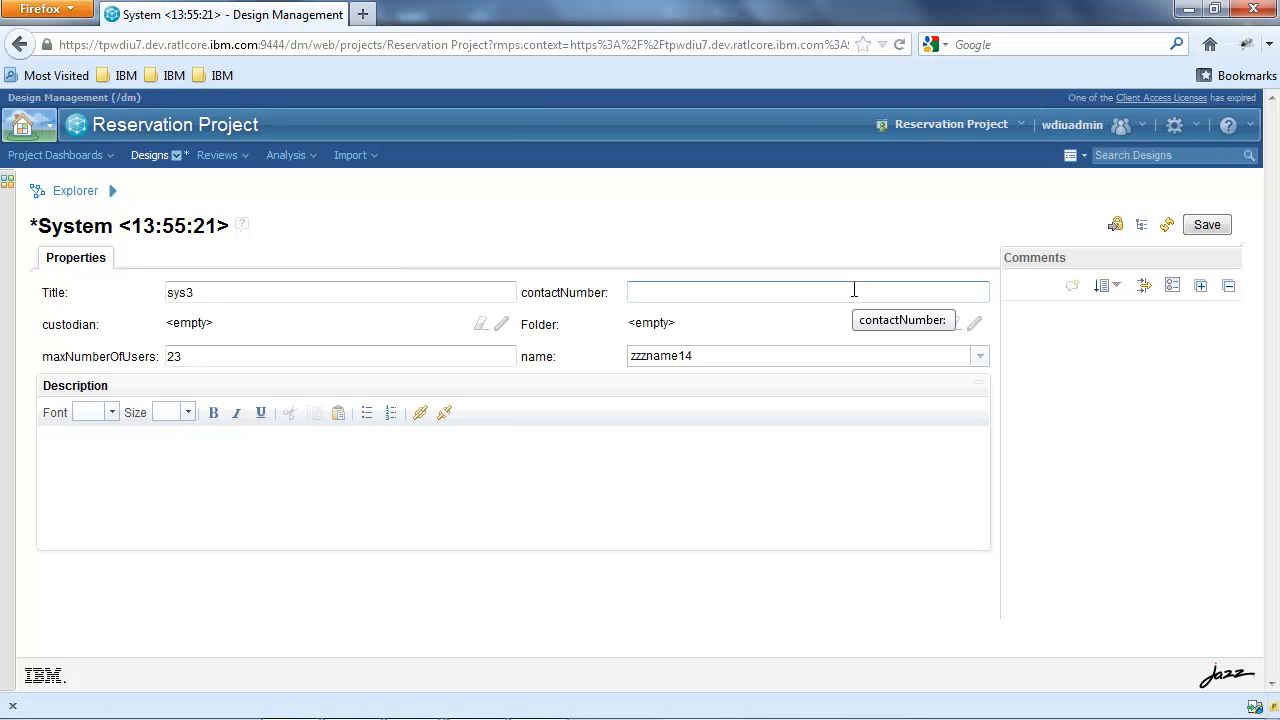
type("111-11")
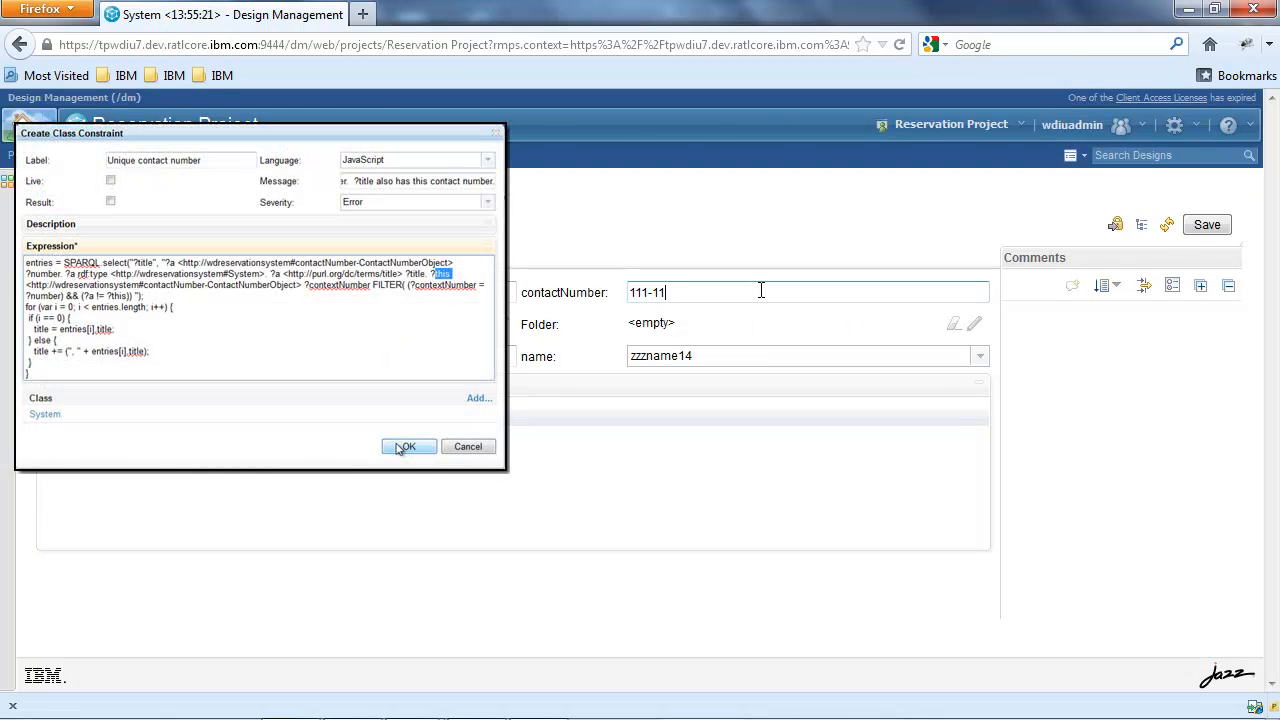
type("1-2222")
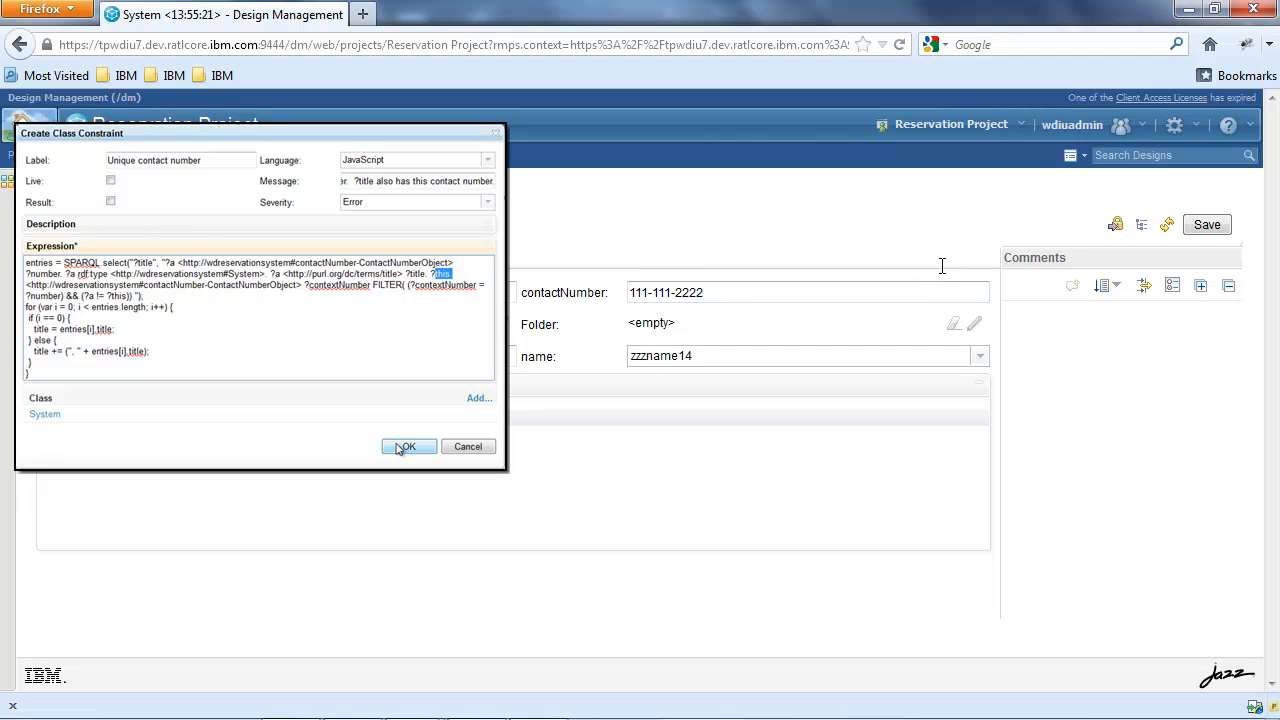
left_click(1222, 230)
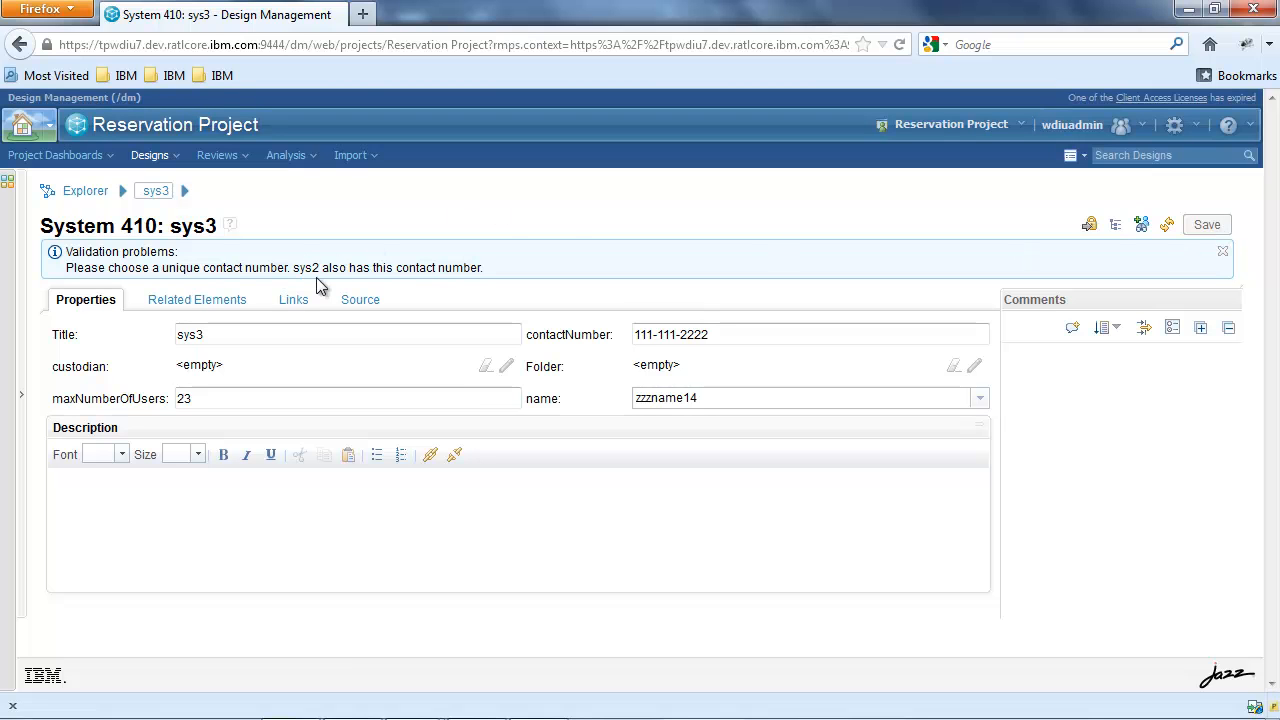
- Start a new System titled sys4 with the shared contact number and name sys4name12
left_click(163, 160)
left_click(231, 432)
left_click(706, 294)
type("111-111-2222")
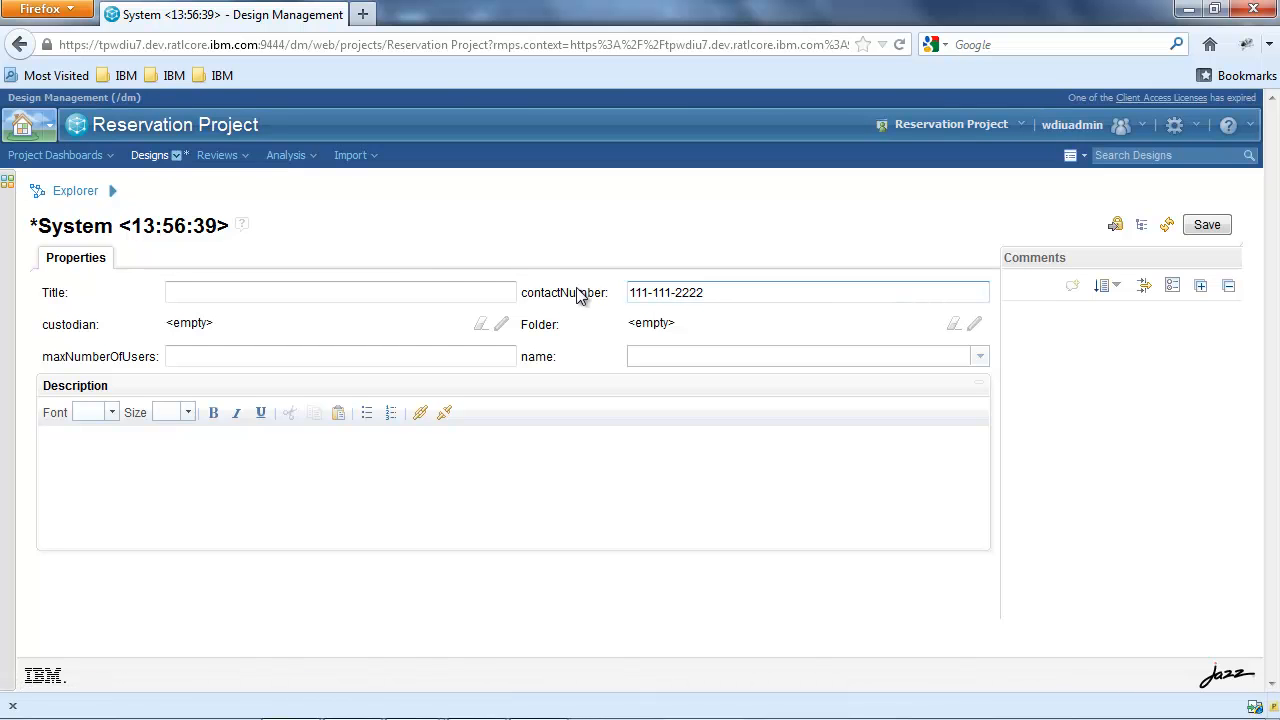
left_click(466, 291)
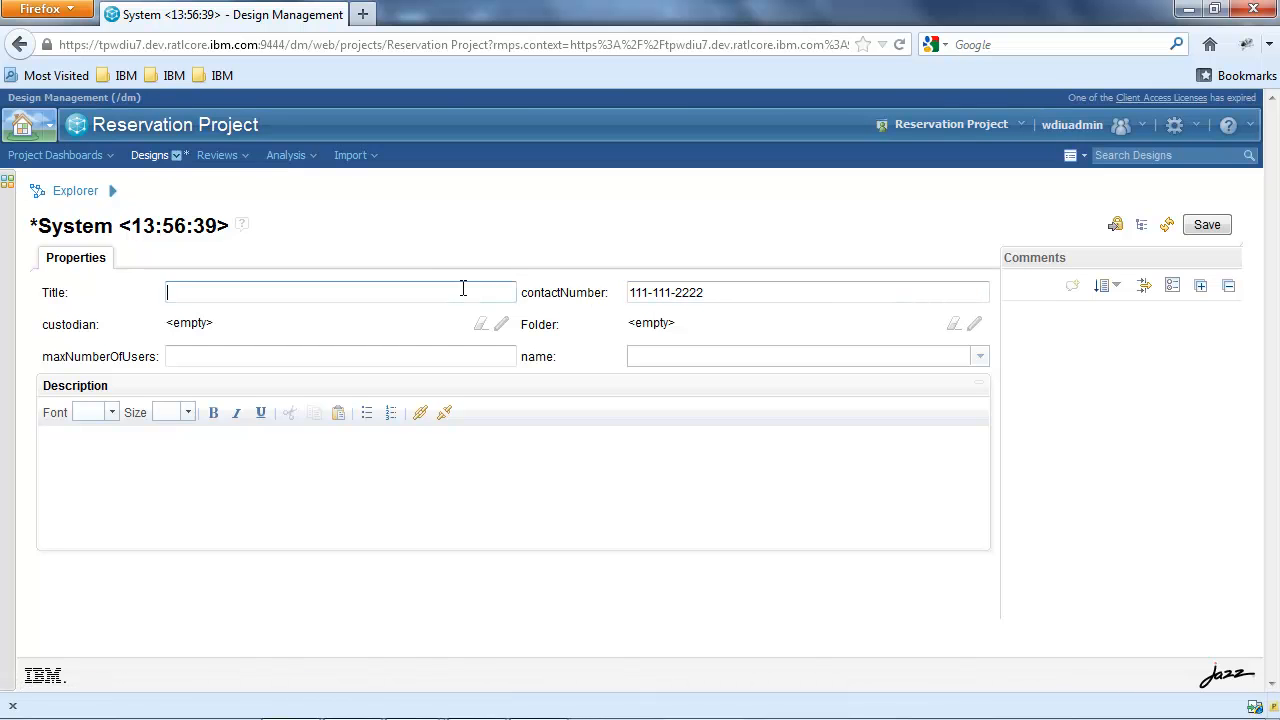
type("sys4")
key("ctrl+a")
key("ctrl+c")
left_click(677, 360)
key("ctrl+v")
left_click(762, 425)
- Set sys4's max users to 26, save it, and run the project's validation
left_click(409, 357)
type("26")
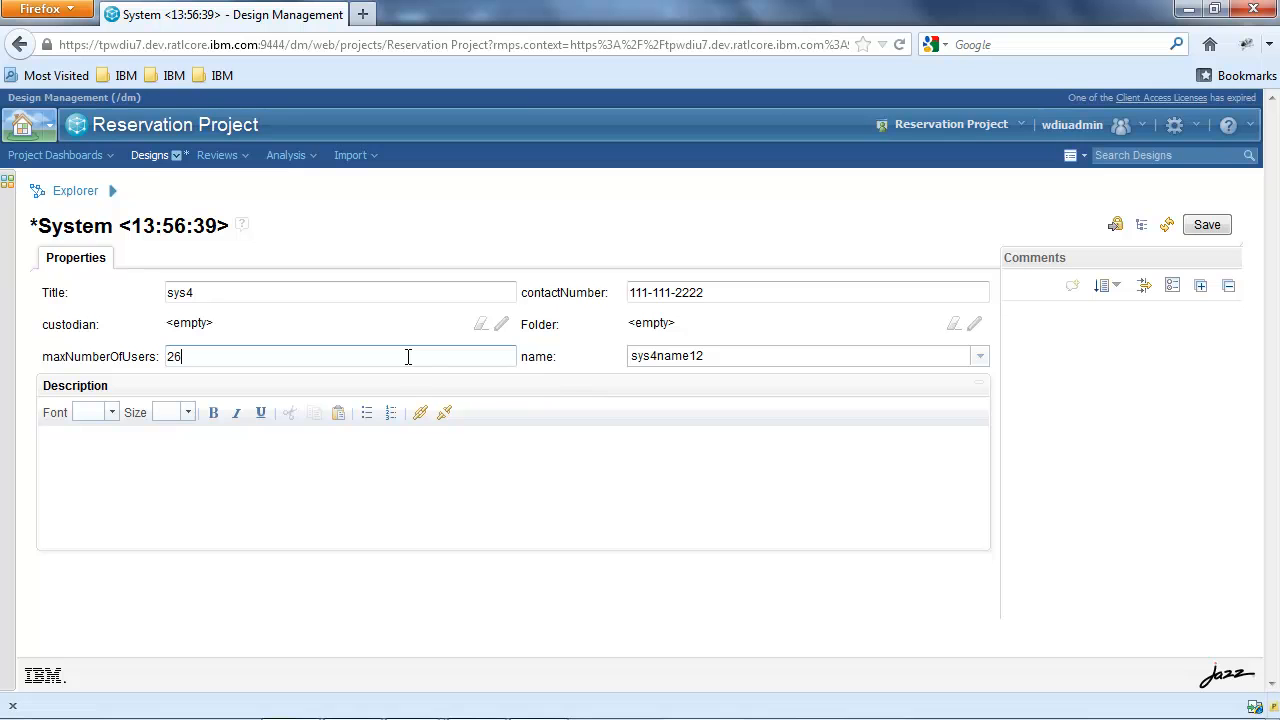
left_click(1212, 228)
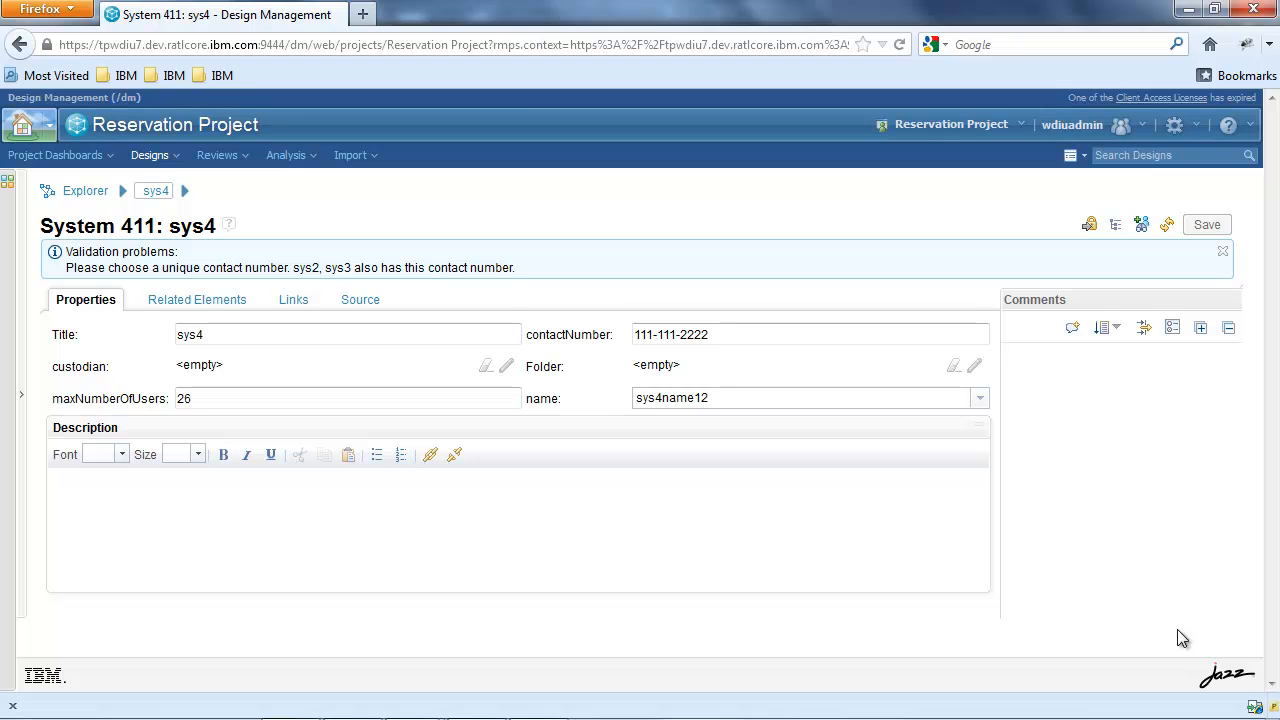
left_click(152, 155)
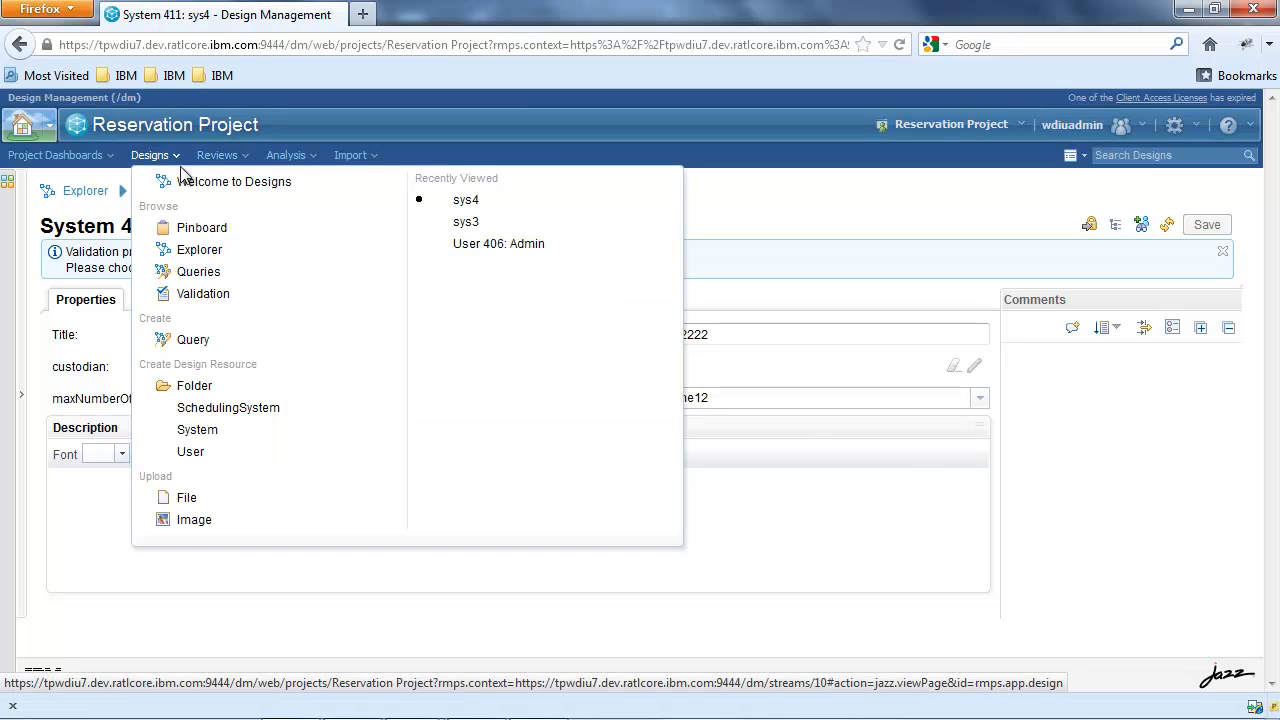
left_click(195, 295)
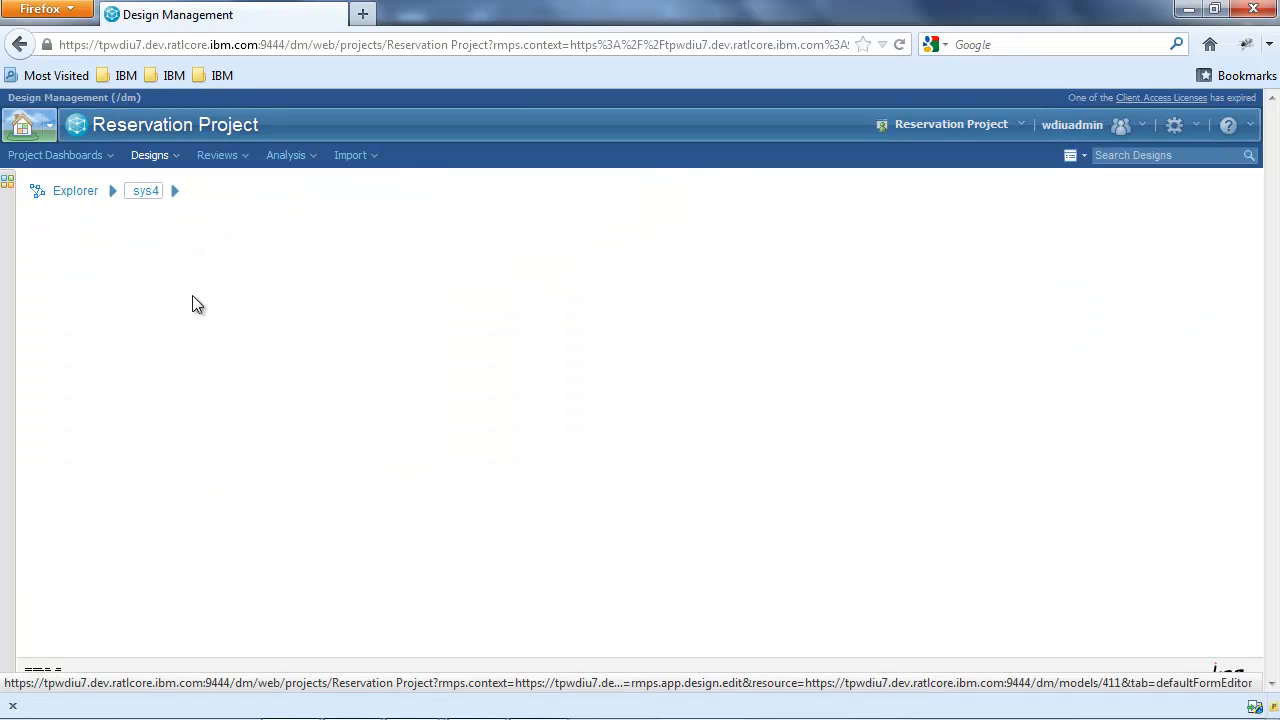